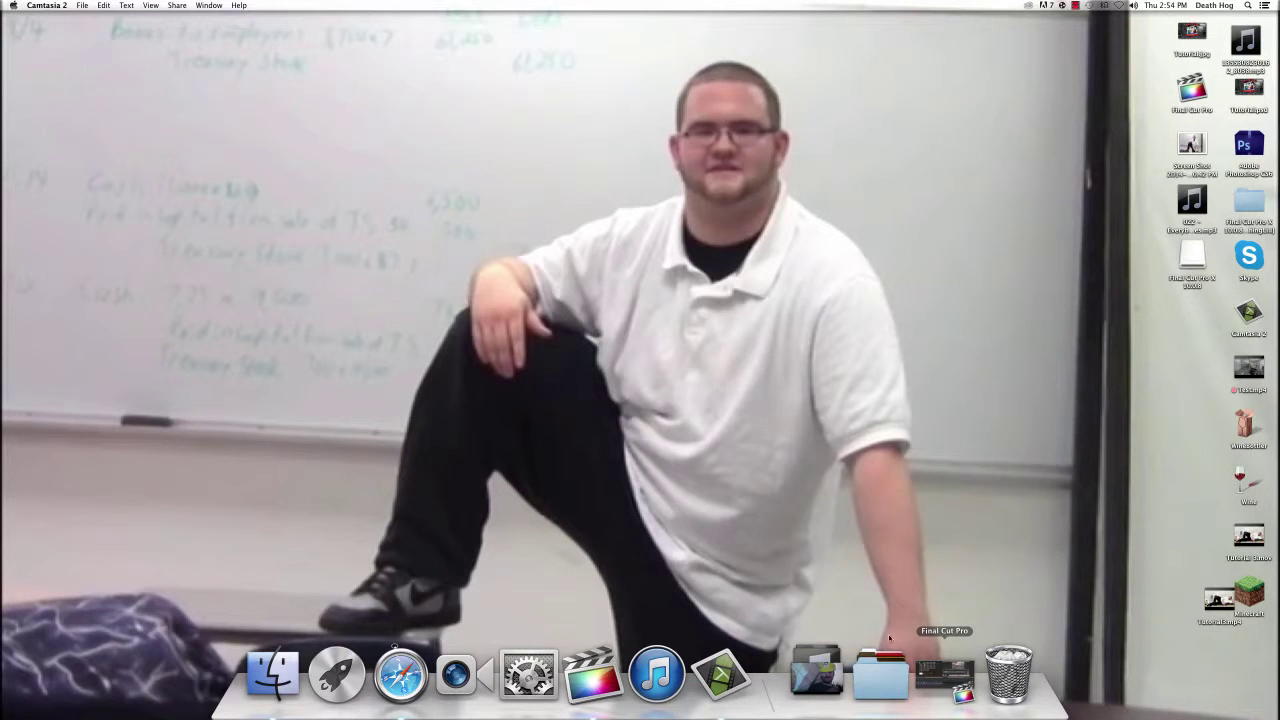
- Move Tutorial3.mp4 onto the desktop, preview it, then switch to Final Cut Pro
{"action": "left_click_drag", "start_coordinate": [1219, 598], "coordinate": [786, 346]}
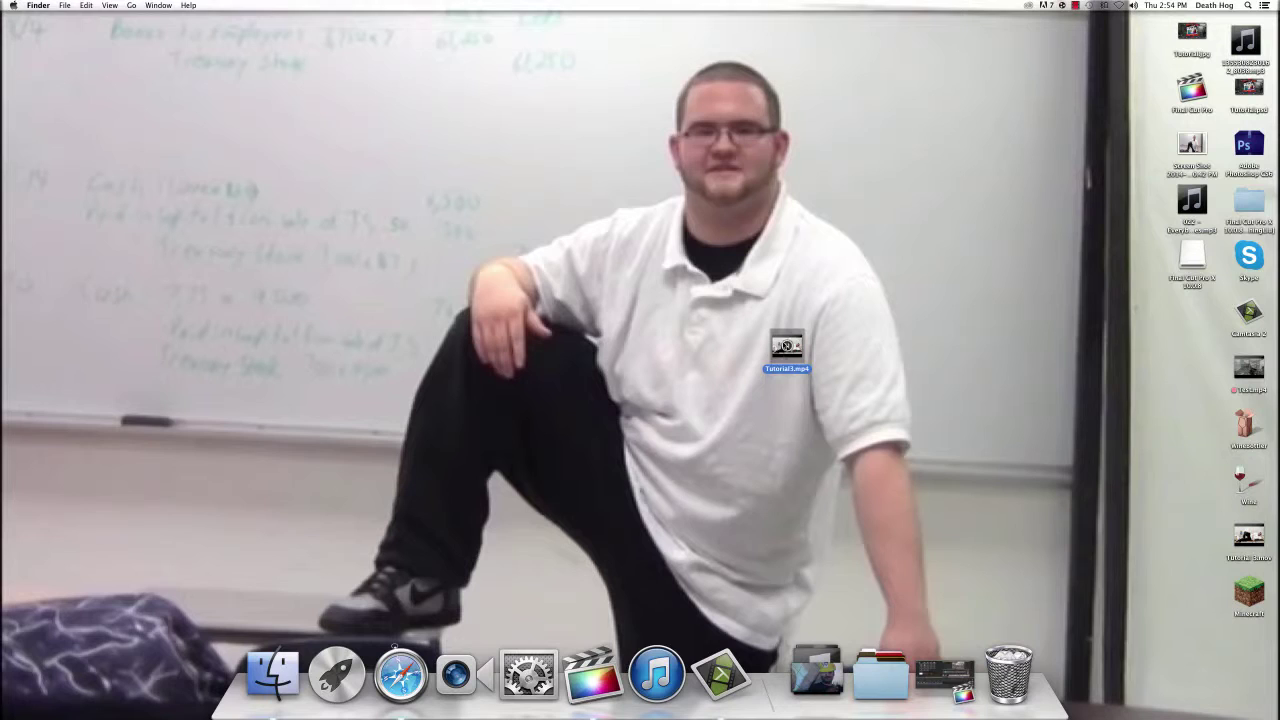
{"action": "left_click", "coordinate": [786, 345]}
{"action": "left_click", "coordinate": [593, 675]}
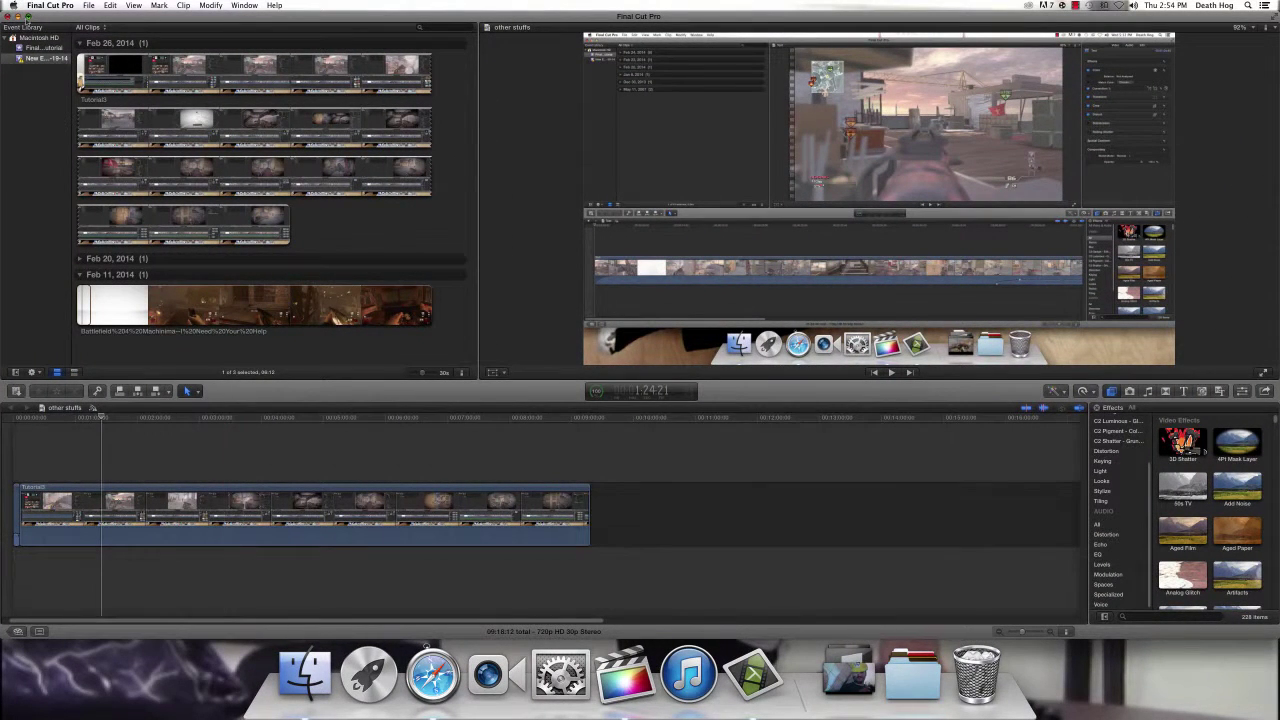
{"action": "key", "text": "super+ctrl+f"}
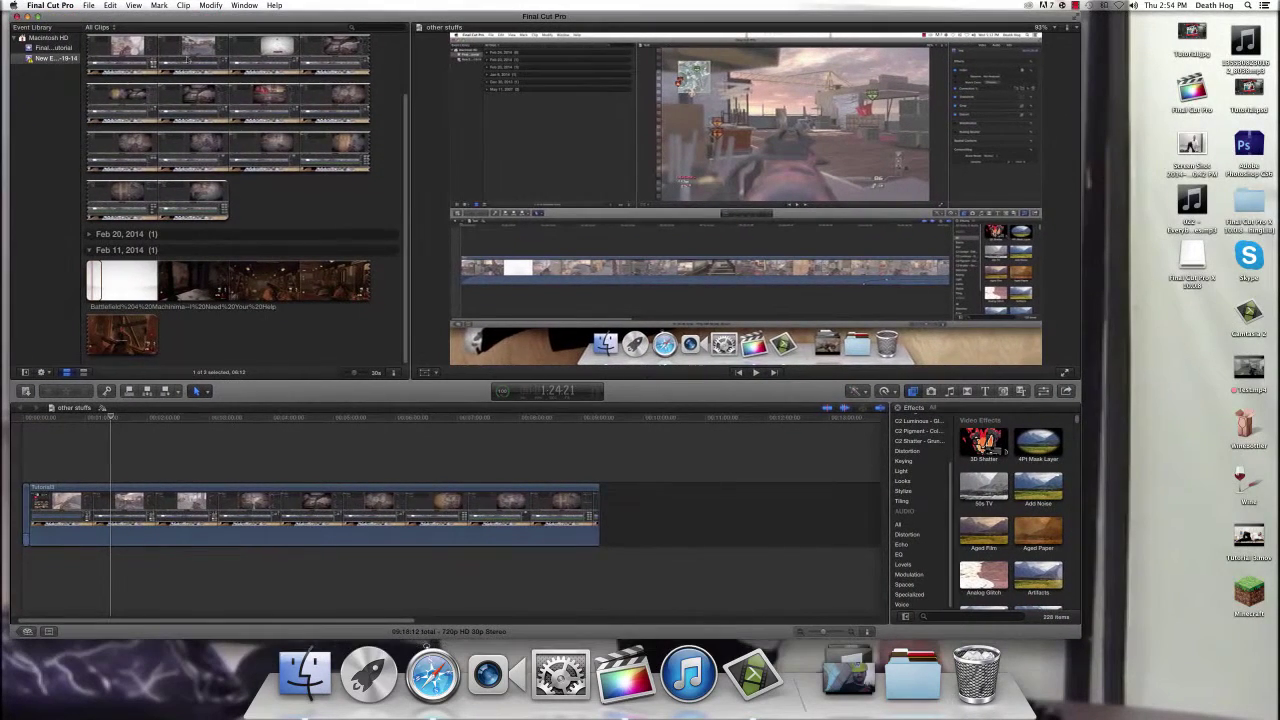
{"action": "mouse_move", "coordinate": [1249, 538]}
{"action": "left_mouse_down"}
{"action": "mouse_move", "coordinate": [858, 568]}
{"action": "mouse_move", "coordinate": [700, 520]}
{"action": "mouse_move", "coordinate": [514, 586]}
{"action": "mouse_move", "coordinate": [286, 545]}
{"action": "mouse_move", "coordinate": [229, 572]}
{"action": "mouse_move", "coordinate": [62, 583]}
{"action": "mouse_move", "coordinate": [1137, 478]}
{"action": "mouse_move", "coordinate": [1200, 530]}
{"action": "mouse_move", "coordinate": [1248, 538]}
{"action": "left_mouse_up"}
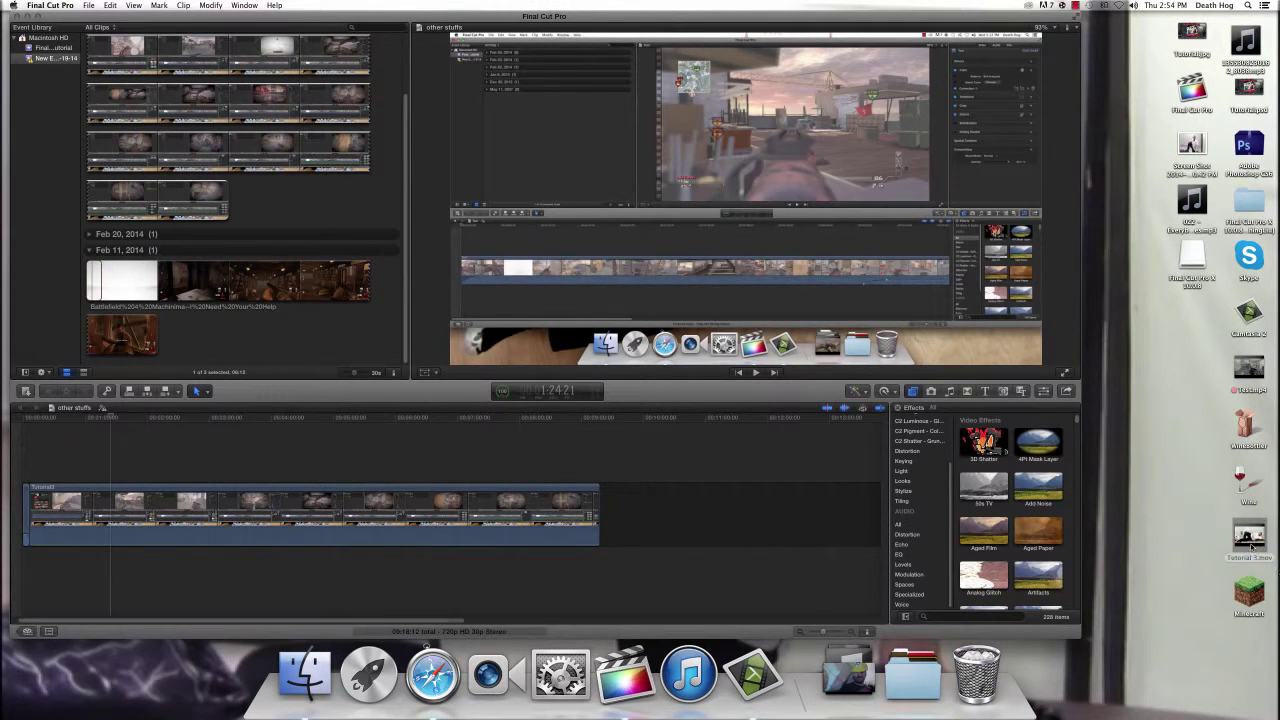
{"action": "left_click", "coordinate": [40, 17]}
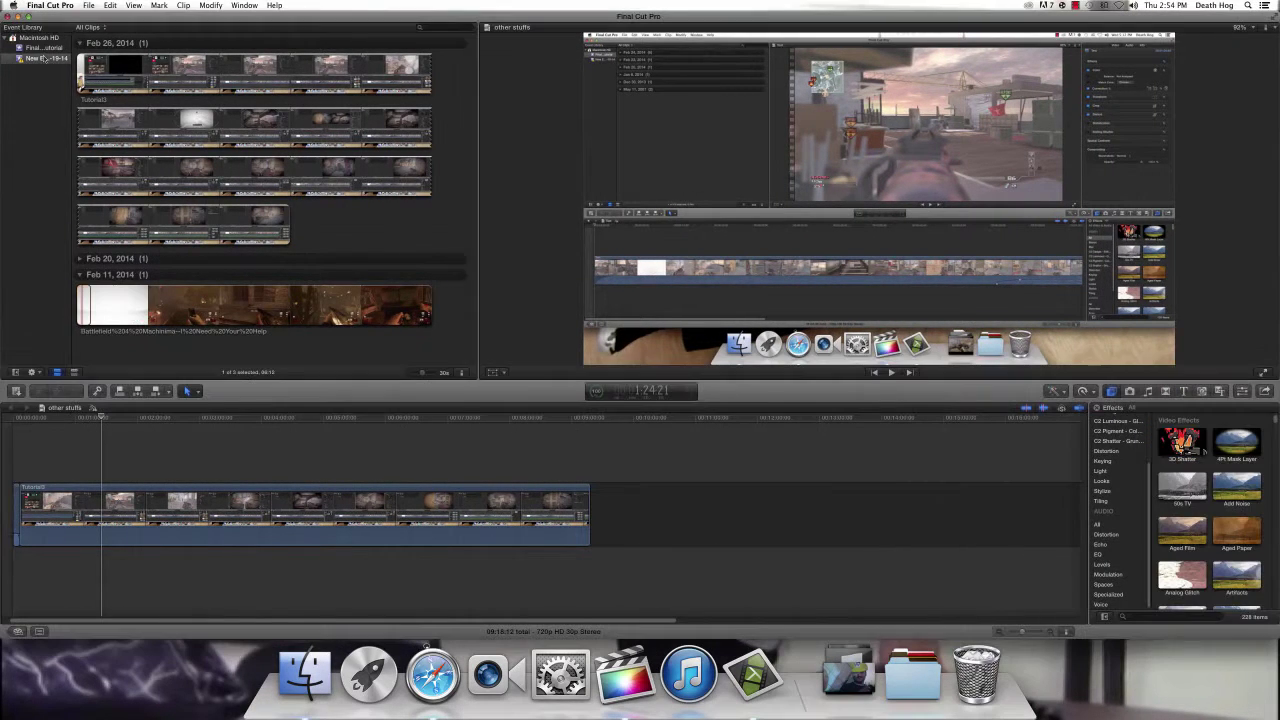
- Show the File > Share submenu listing DVD, Master File, YouTube, Vimeo and other destinations
{"action": "left_click", "coordinate": [110, 5]}
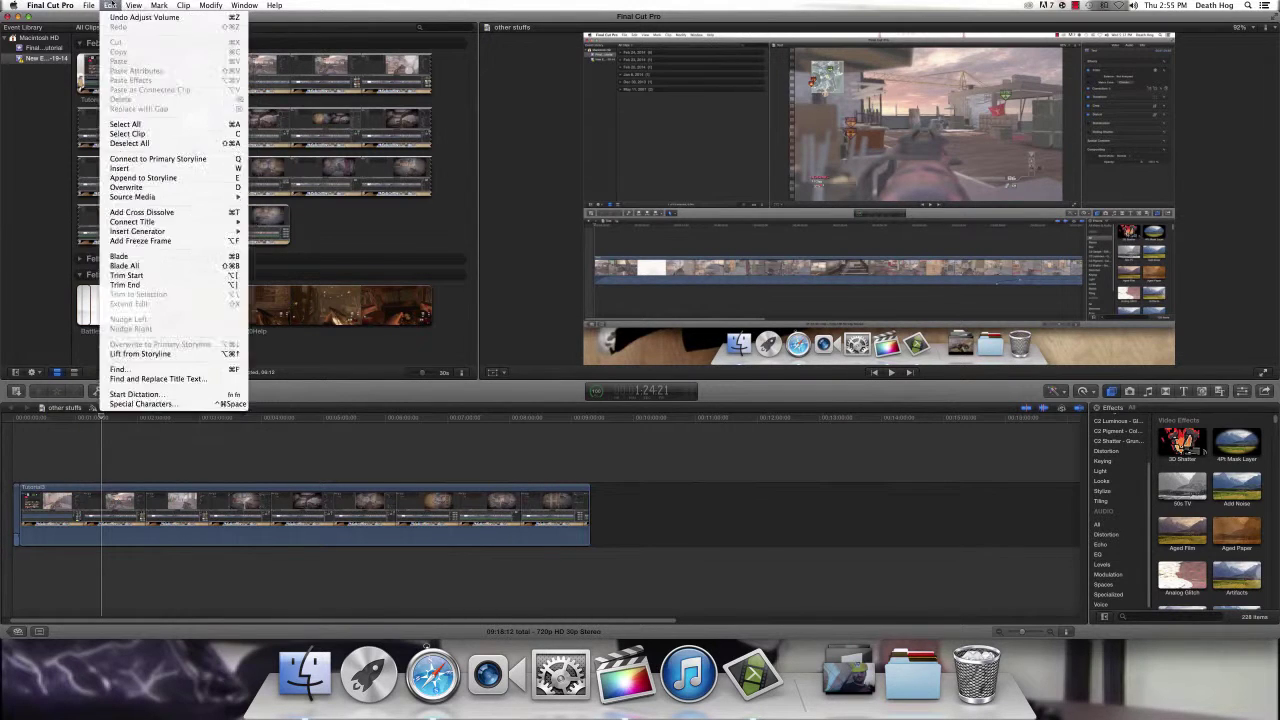
{"action": "mouse_move", "coordinate": [89, 5]}
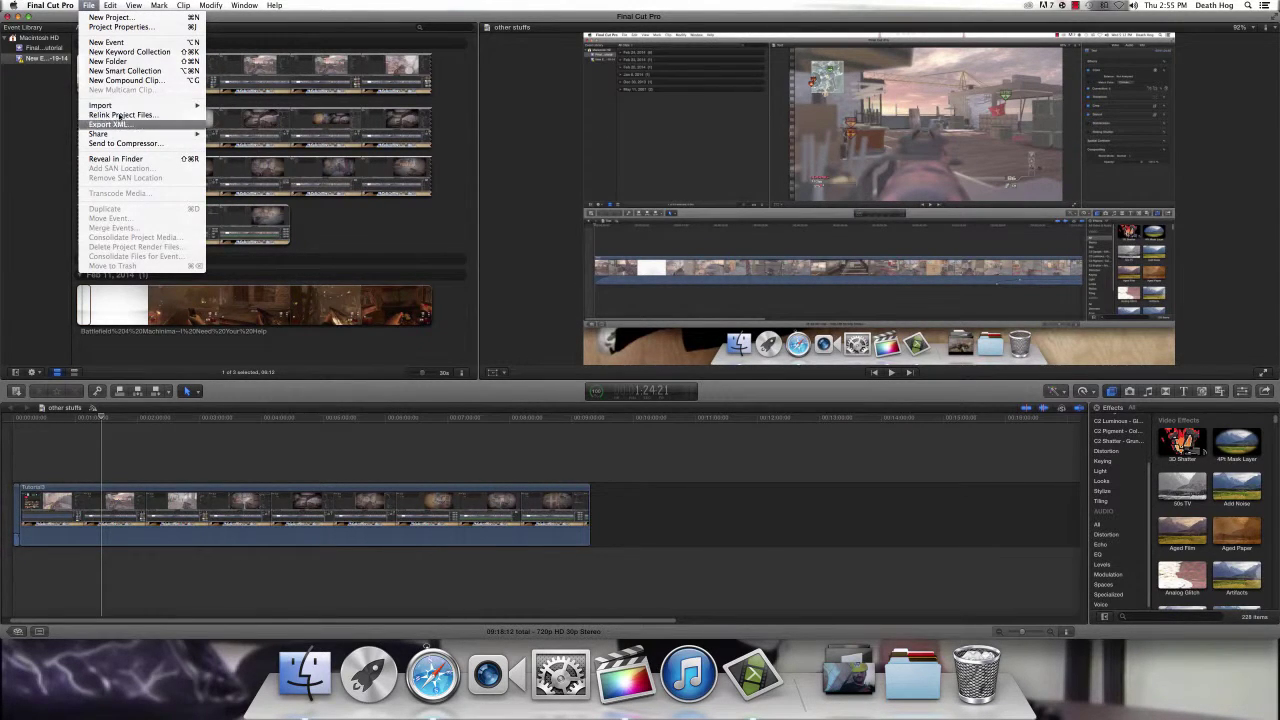
{"action": "mouse_move", "coordinate": [135, 134]}
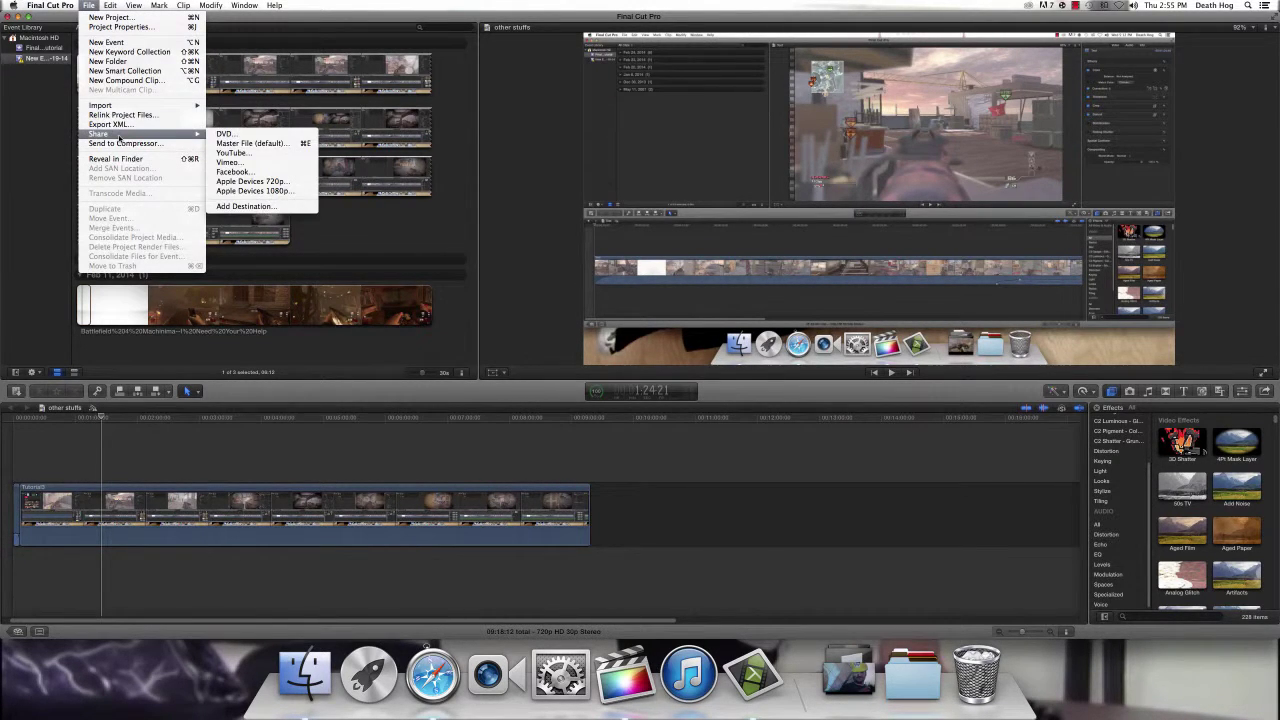
- Start a Master File export titled 'test' with Source - Apple ProRes 422 as video codec
{"action": "left_click", "coordinate": [250, 144]}
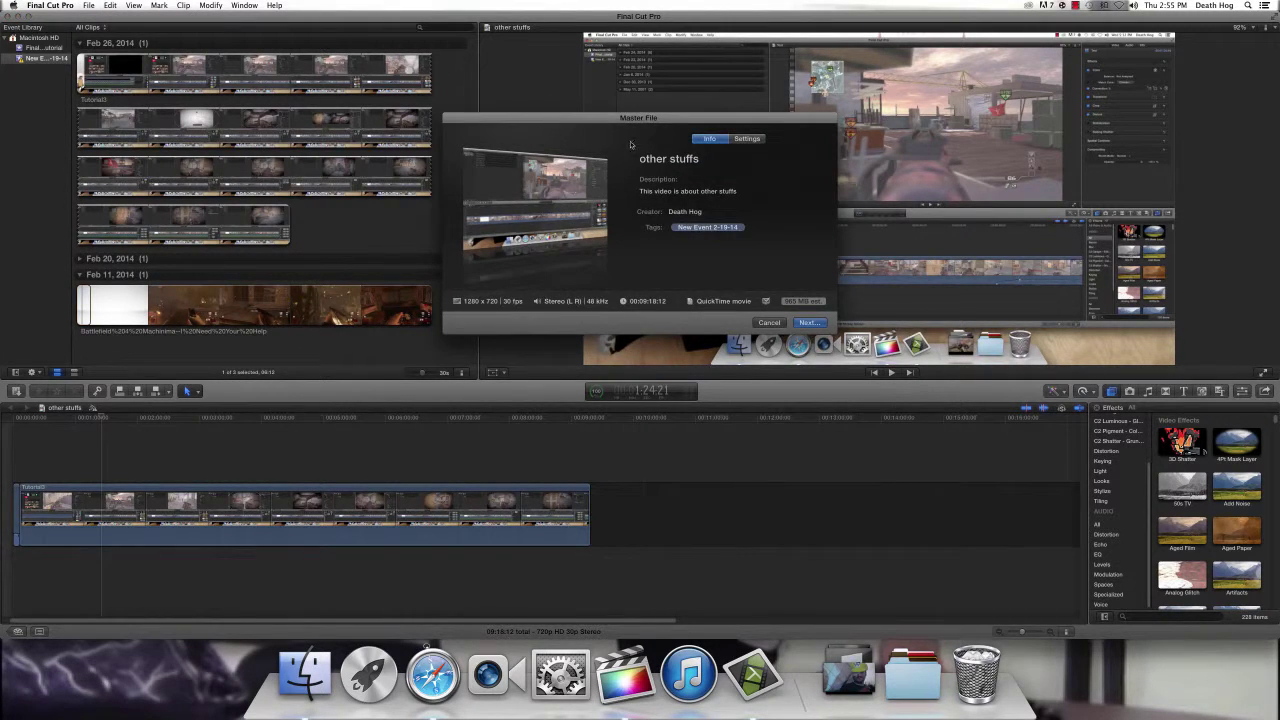
{"action": "left_click", "coordinate": [660, 158]}
{"action": "type", "text": "test"}
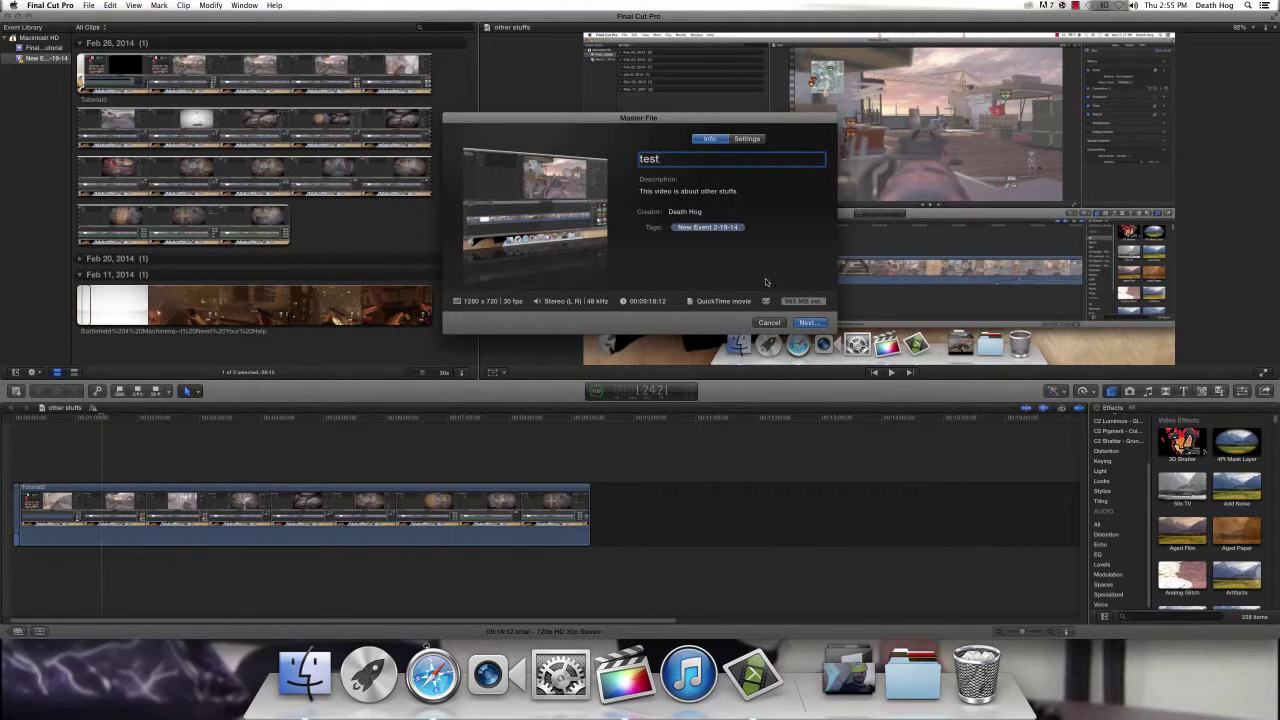
{"action": "left_click", "coordinate": [750, 139]}
{"action": "left_click", "coordinate": [730, 197]}
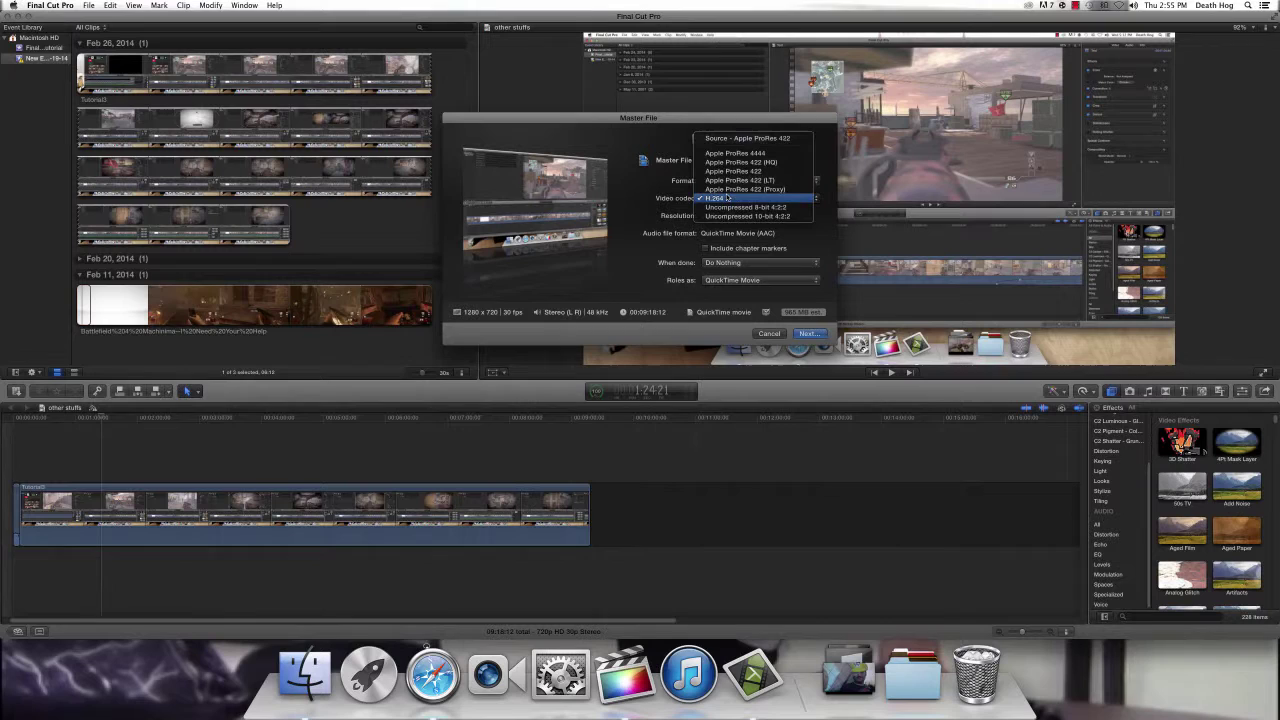
{"action": "left_click", "coordinate": [742, 140]}
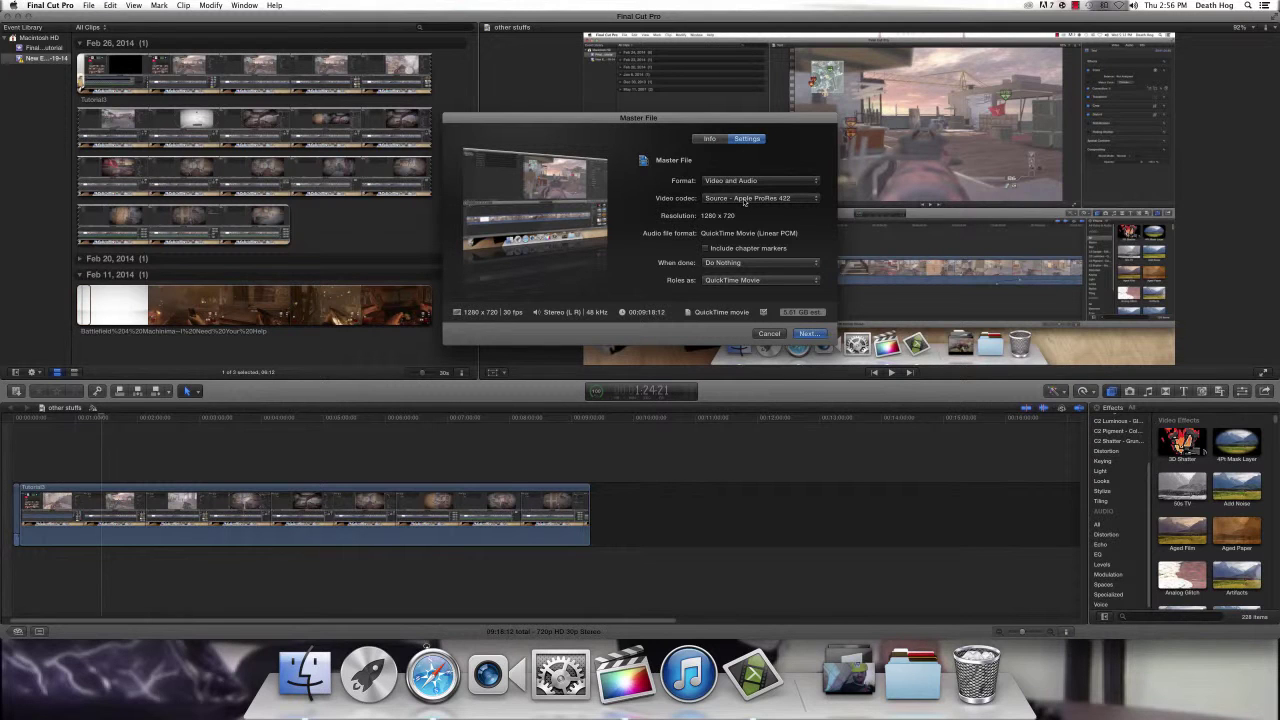
- Compare the Apple ProRes 4444, 422 (HQ) and Source codecs, ending on Apple ProRes 4444
{"action": "left_click", "coordinate": [744, 199]}
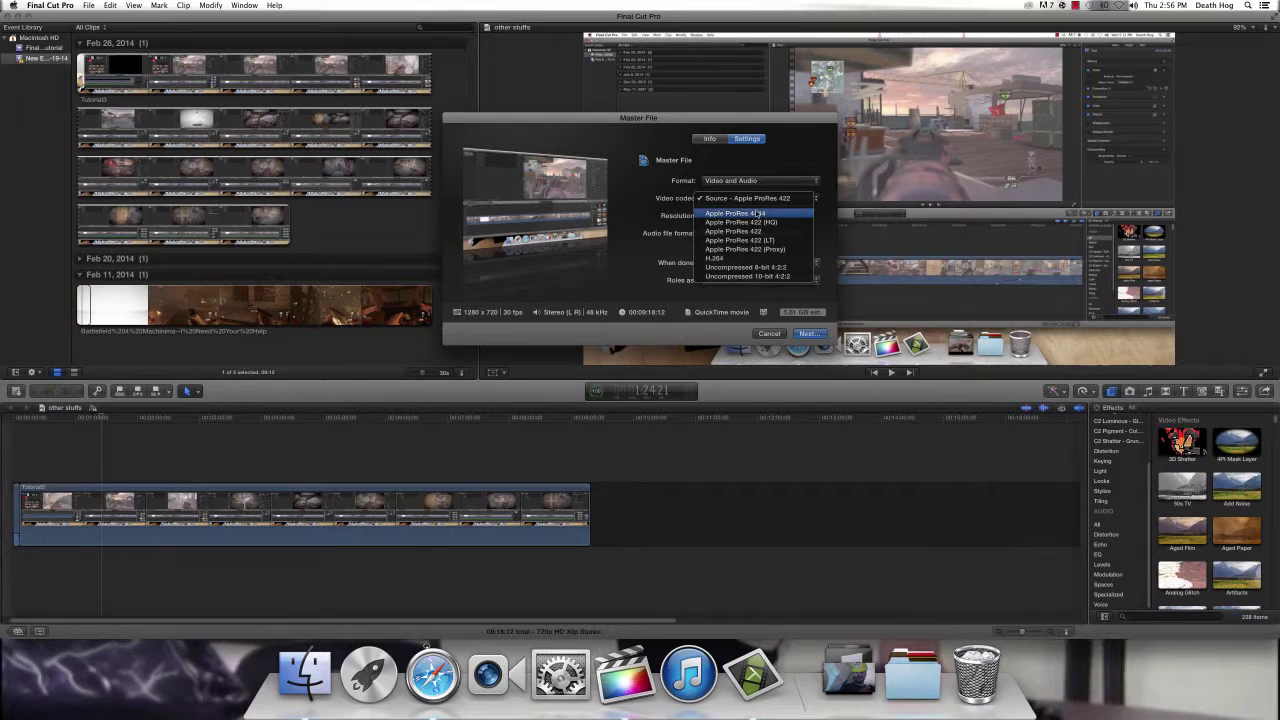
{"action": "left_click", "coordinate": [757, 213]}
{"action": "left_click", "coordinate": [760, 200]}
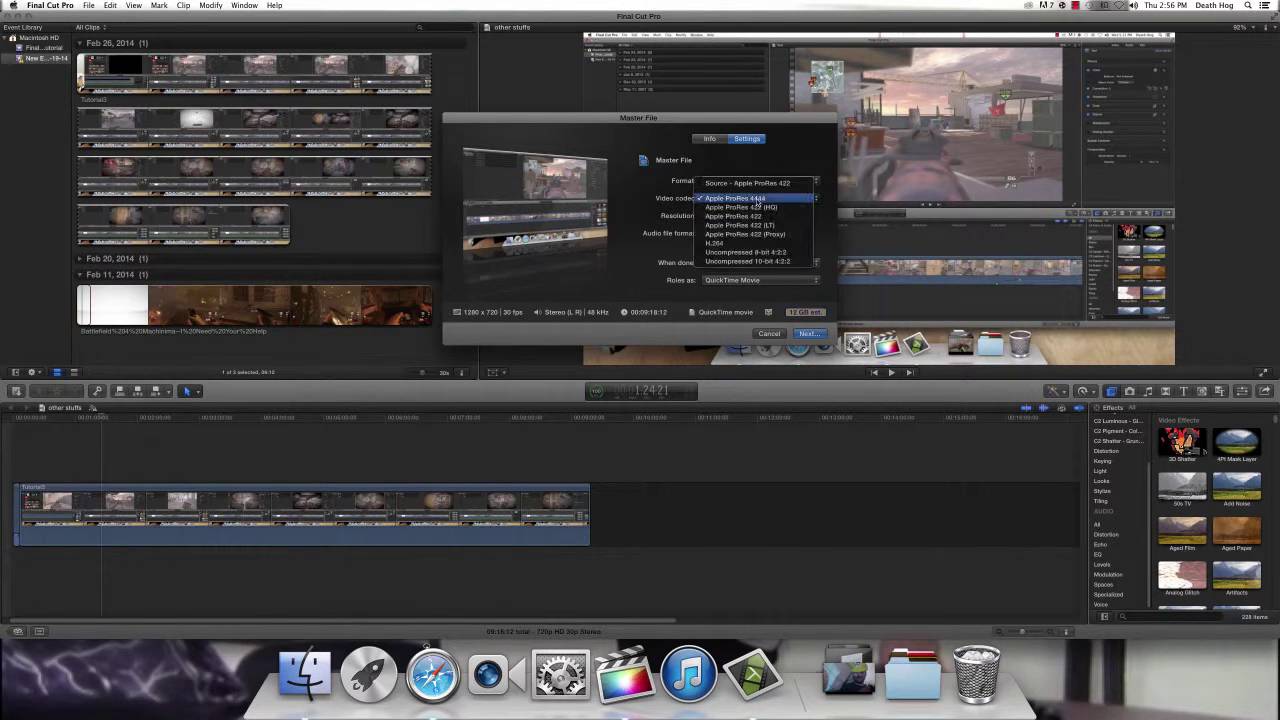
{"action": "left_click", "coordinate": [748, 192]}
{"action": "left_click", "coordinate": [748, 197]}
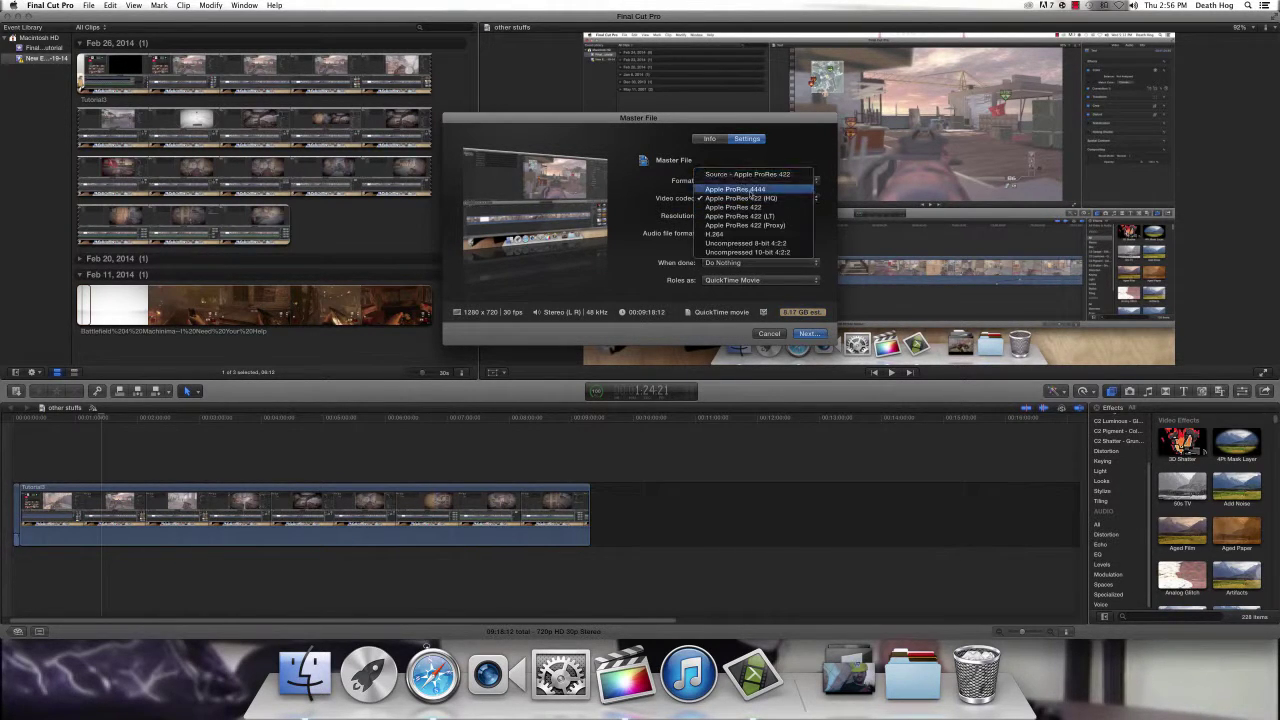
{"action": "left_click", "coordinate": [750, 178]}
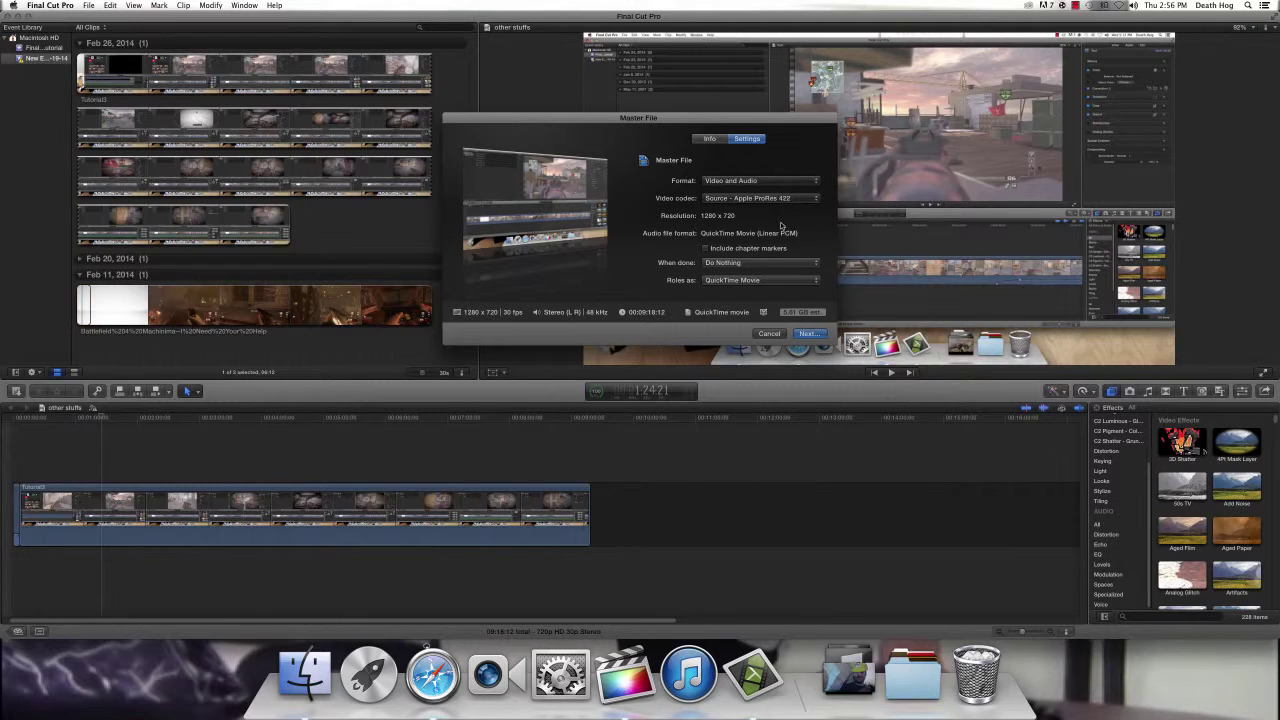
{"action": "left_click", "coordinate": [786, 199]}
{"action": "left_click", "coordinate": [785, 213]}
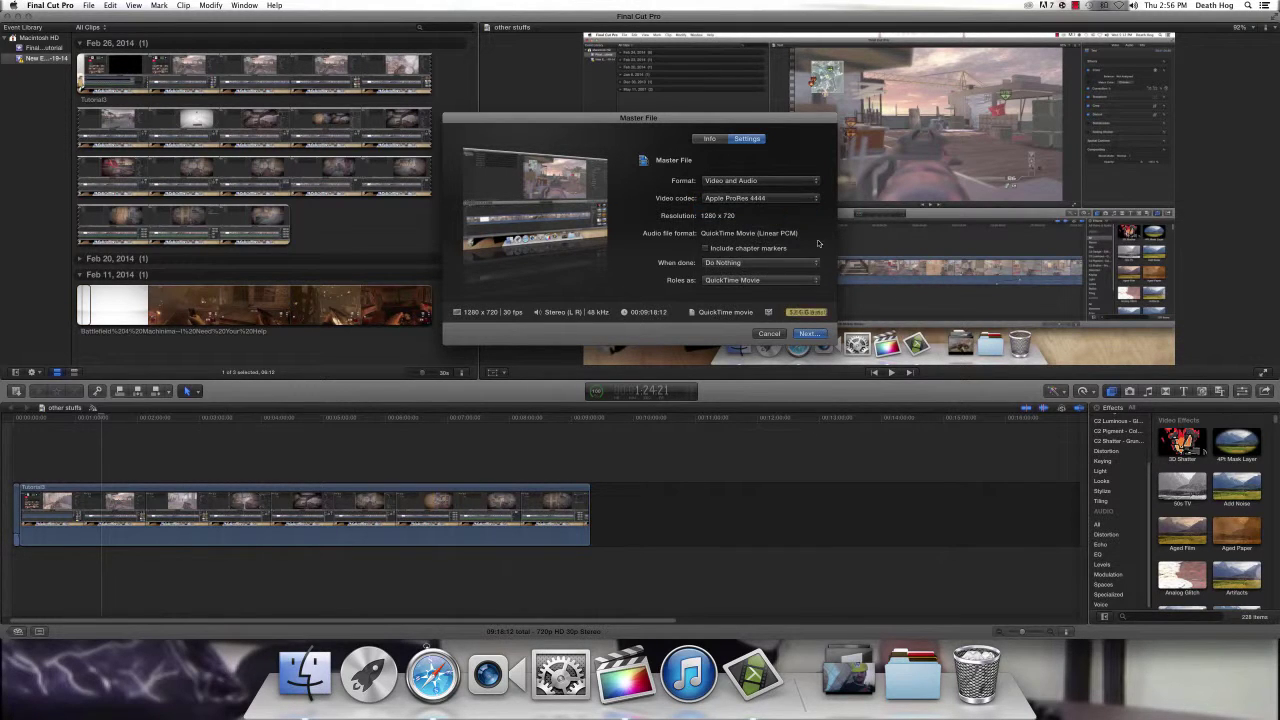
{"action": "left_click", "coordinate": [776, 199]}
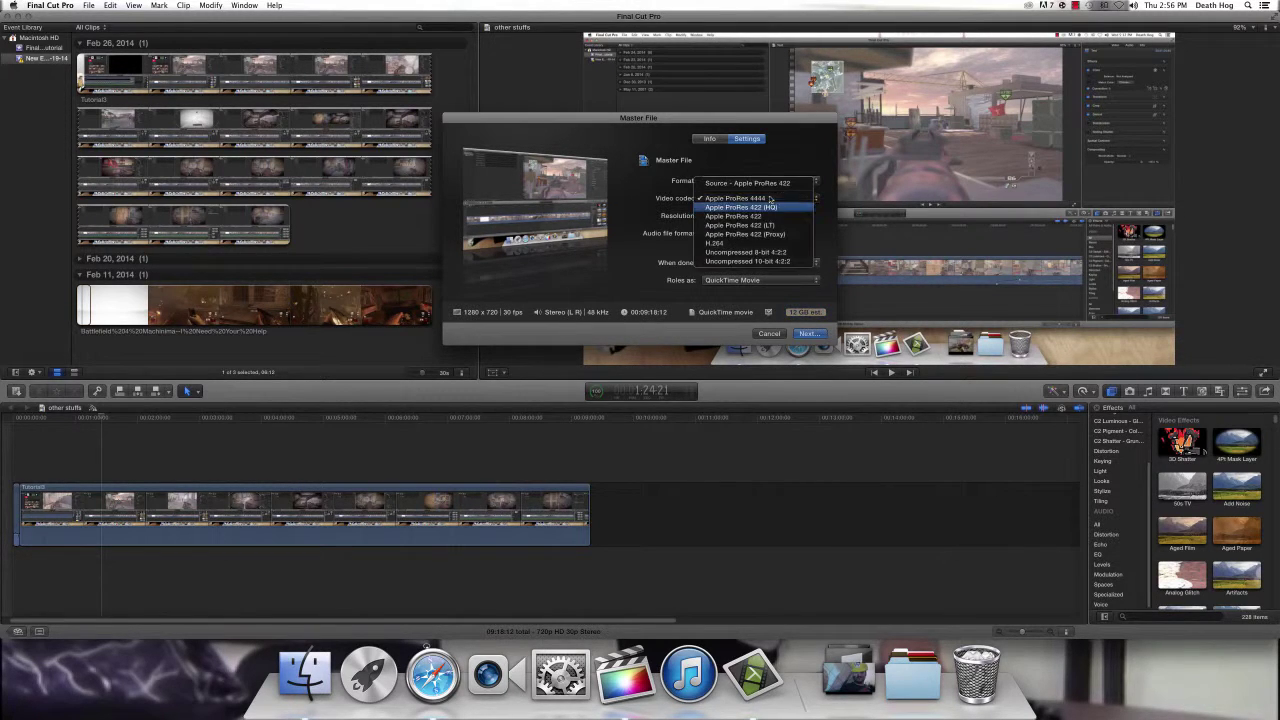
- Cycle the video codec through ProRes 422 (HQ), 422, 422 (LT) and 422 (Proxy)
{"action": "left_click", "coordinate": [742, 206]}
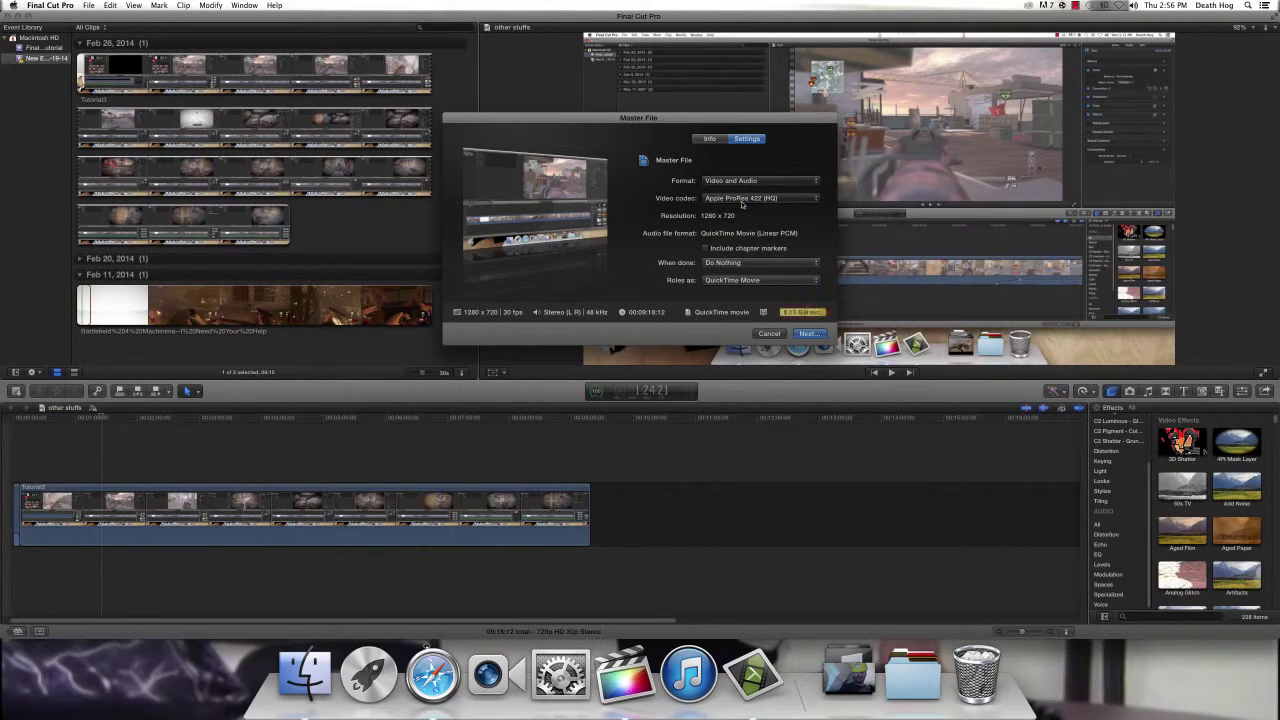
{"action": "left_click", "coordinate": [742, 200]}
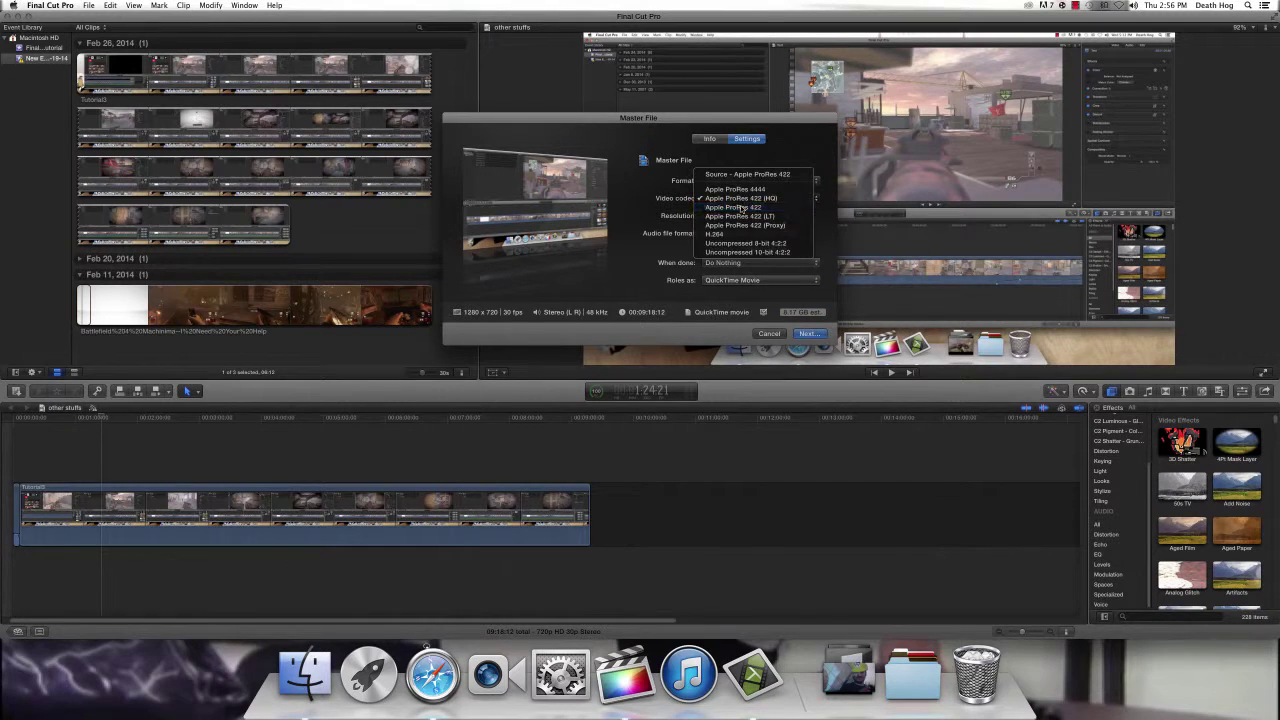
{"action": "left_click", "coordinate": [742, 207]}
{"action": "left_click", "coordinate": [741, 200]}
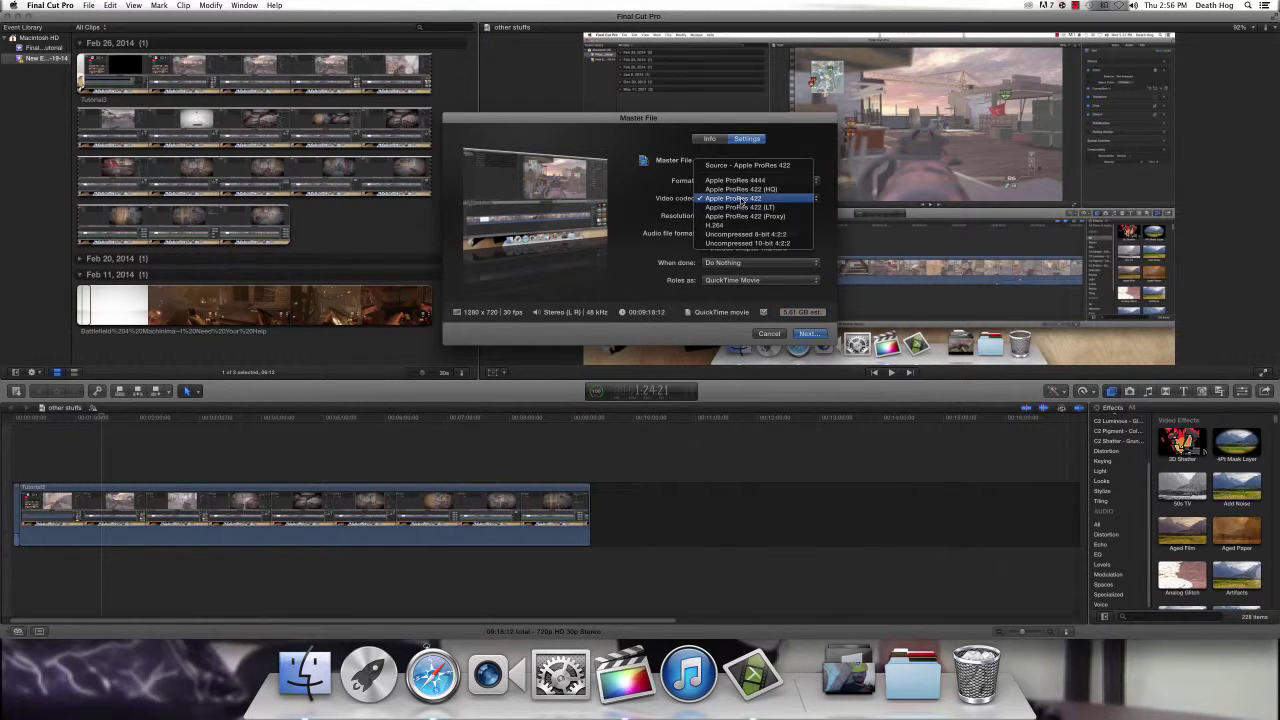
{"action": "left_click", "coordinate": [742, 207]}
{"action": "left_click", "coordinate": [742, 200]}
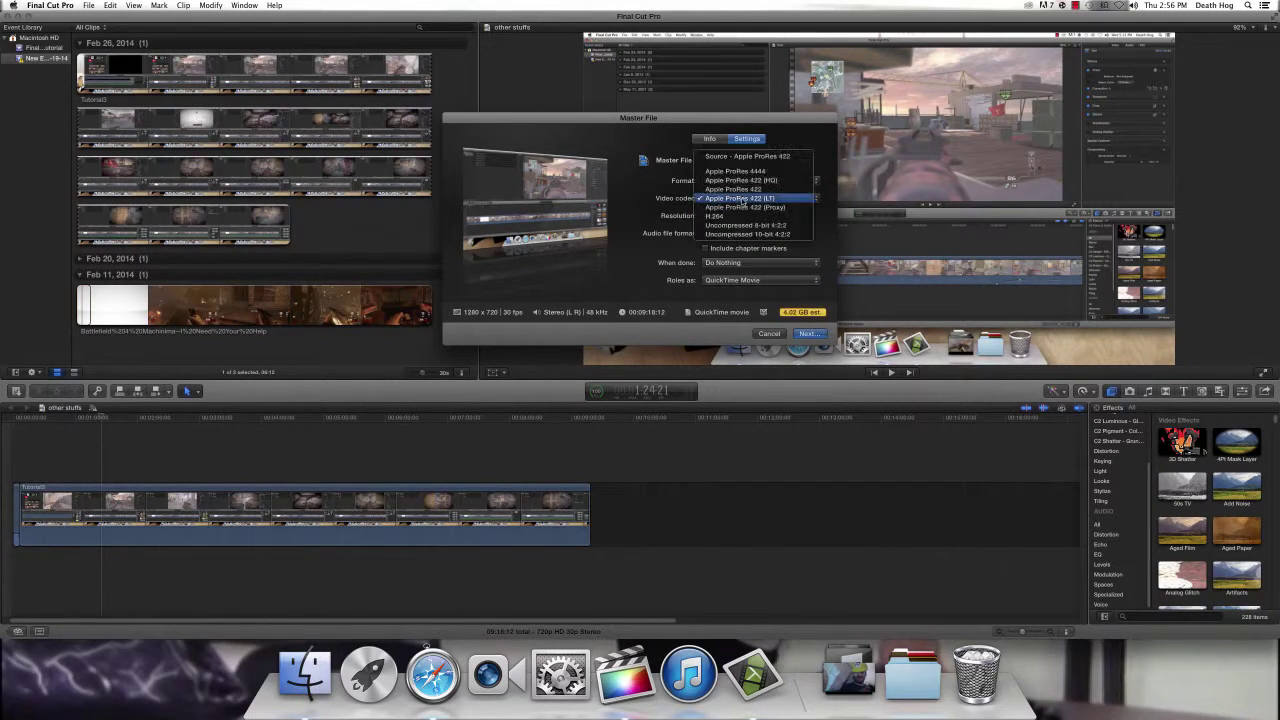
{"action": "left_click", "coordinate": [742, 207]}
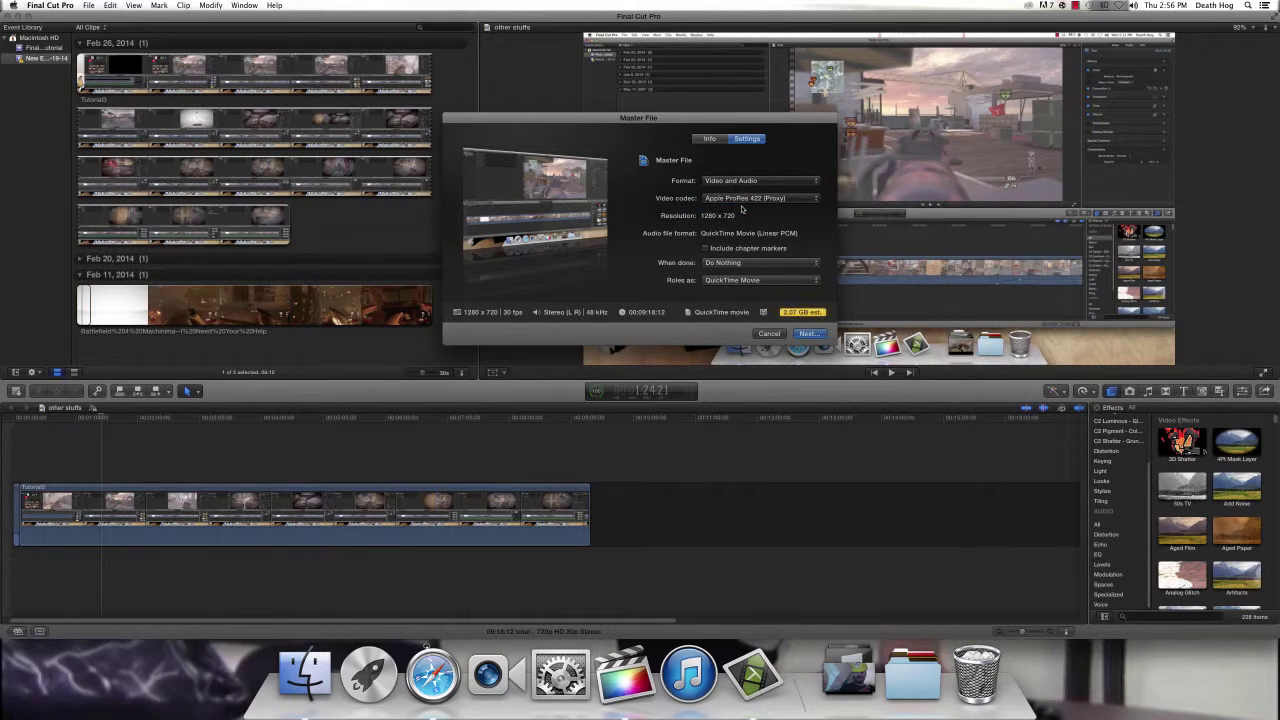
- Try Uncompressed 8-bit and 10-bit 4:2:2, then settle on H.264 (about 365 MB)
{"action": "left_click", "coordinate": [742, 202]}
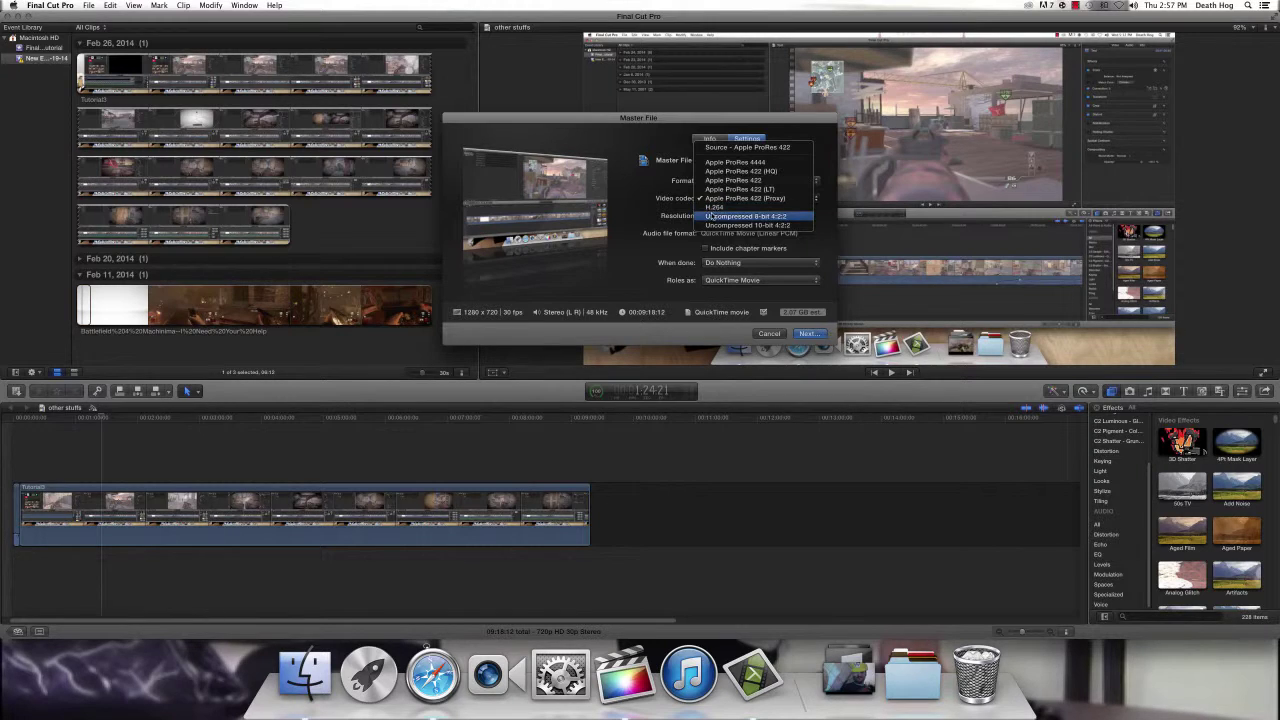
{"action": "left_click", "coordinate": [709, 216]}
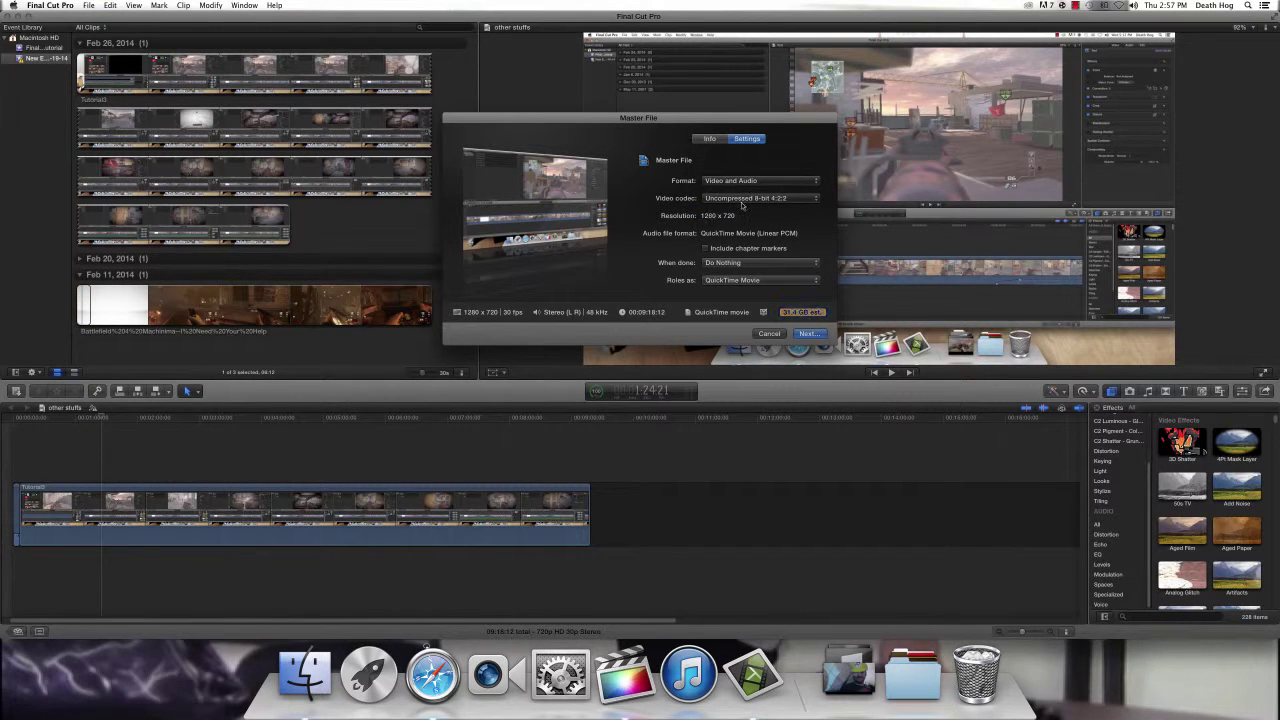
{"action": "left_click", "coordinate": [744, 199]}
{"action": "left_click", "coordinate": [758, 218]}
{"action": "left_click", "coordinate": [744, 199]}
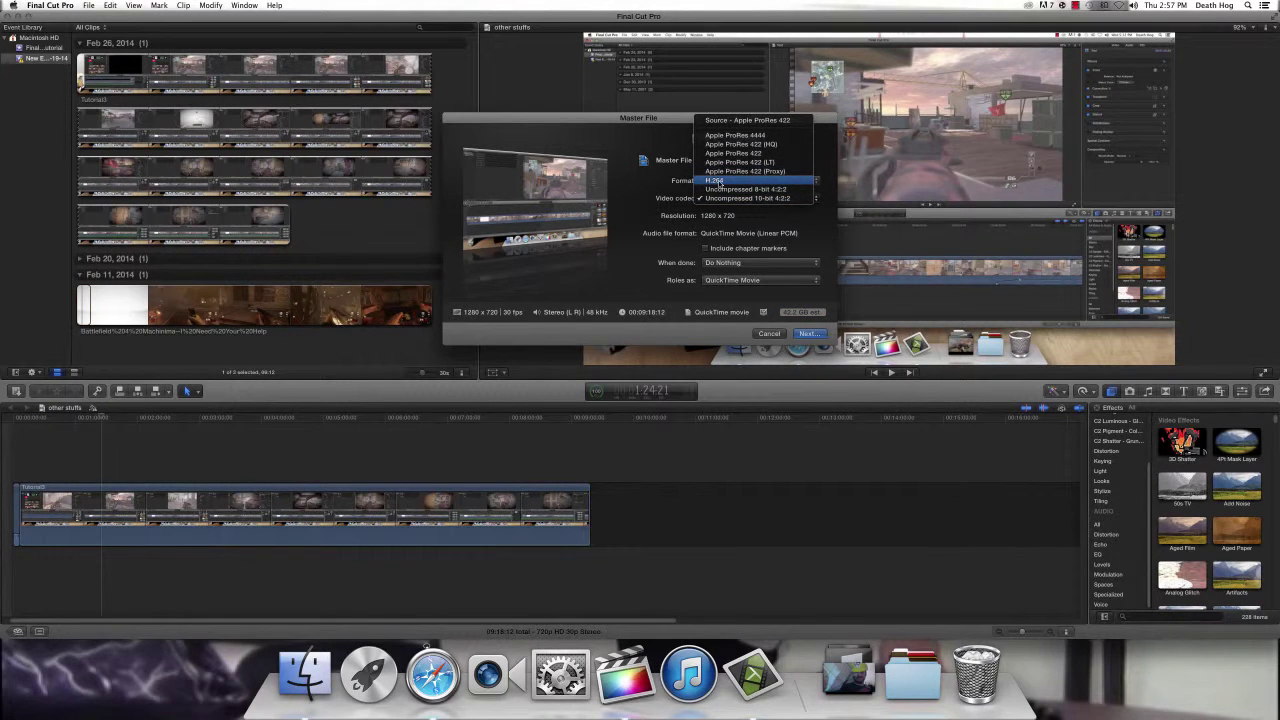
{"action": "left_click", "coordinate": [718, 181]}
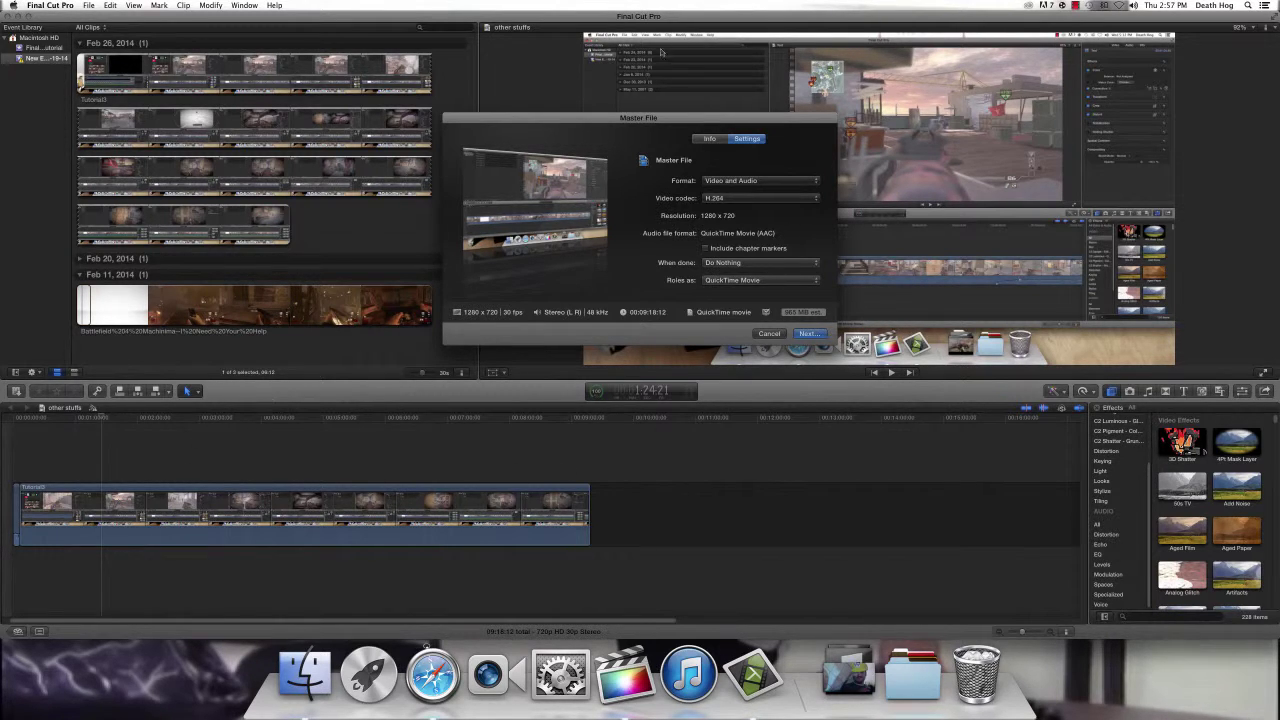
{"action": "left_click", "coordinate": [748, 198]}
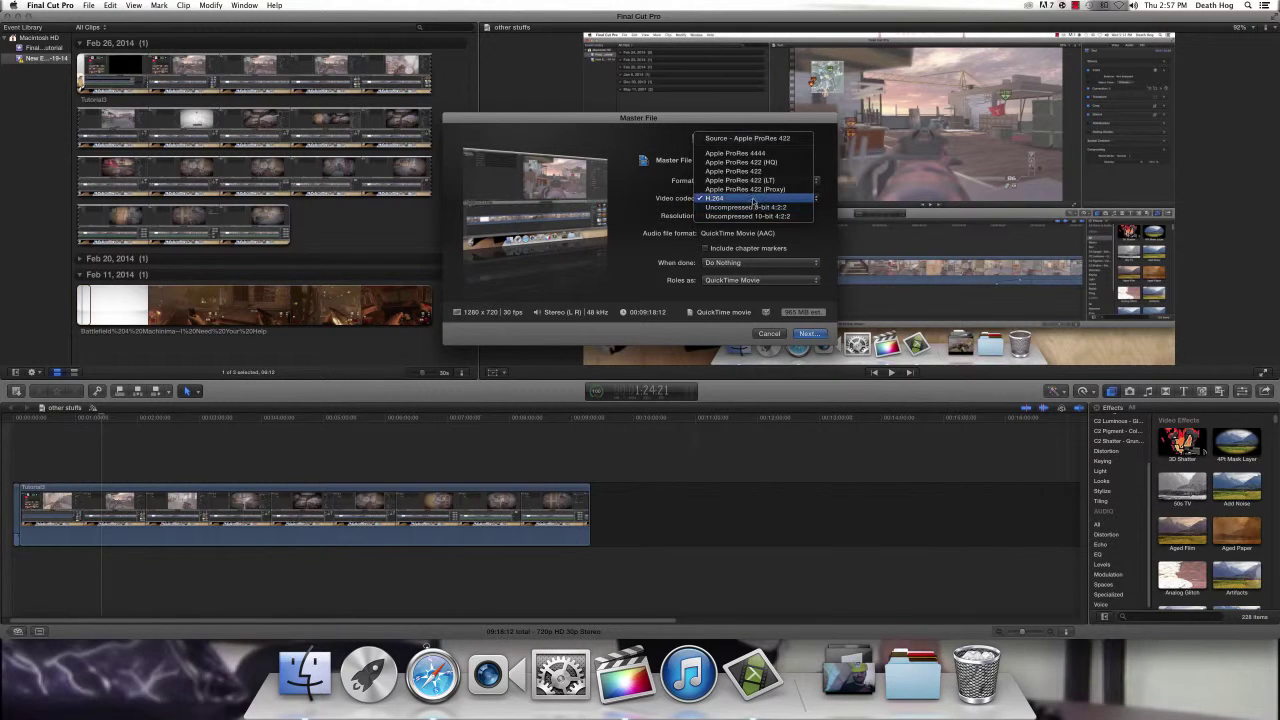
{"action": "left_click", "coordinate": [754, 199]}
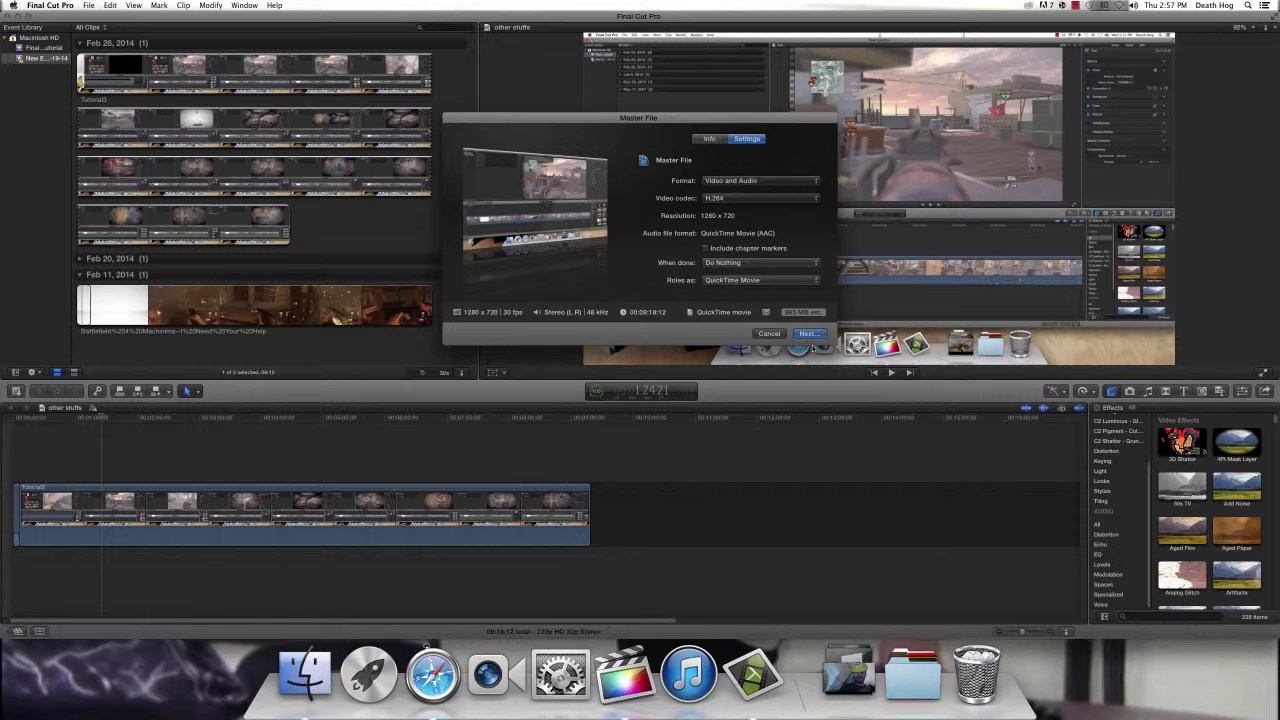
- Save the 'test' Master File to the Desktop and view its Sharing progress in Background Tasks
{"action": "left_click", "coordinate": [816, 336]}
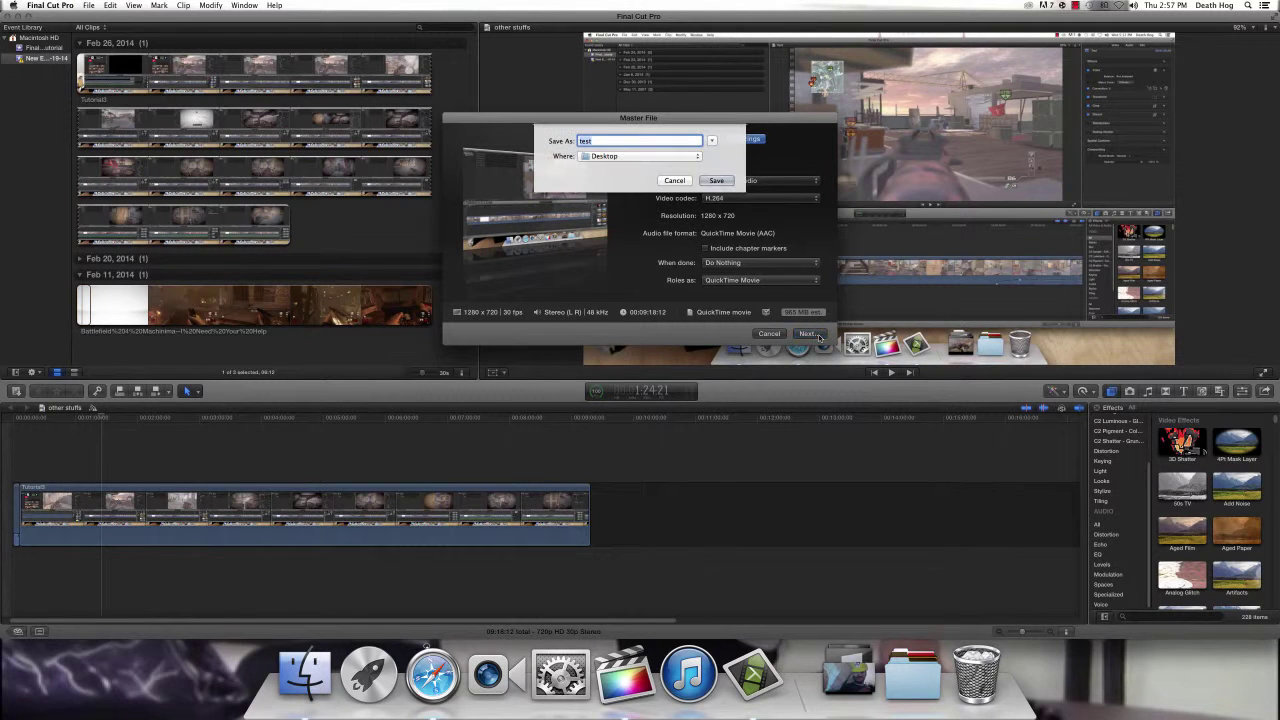
{"action": "left_click", "coordinate": [717, 181]}
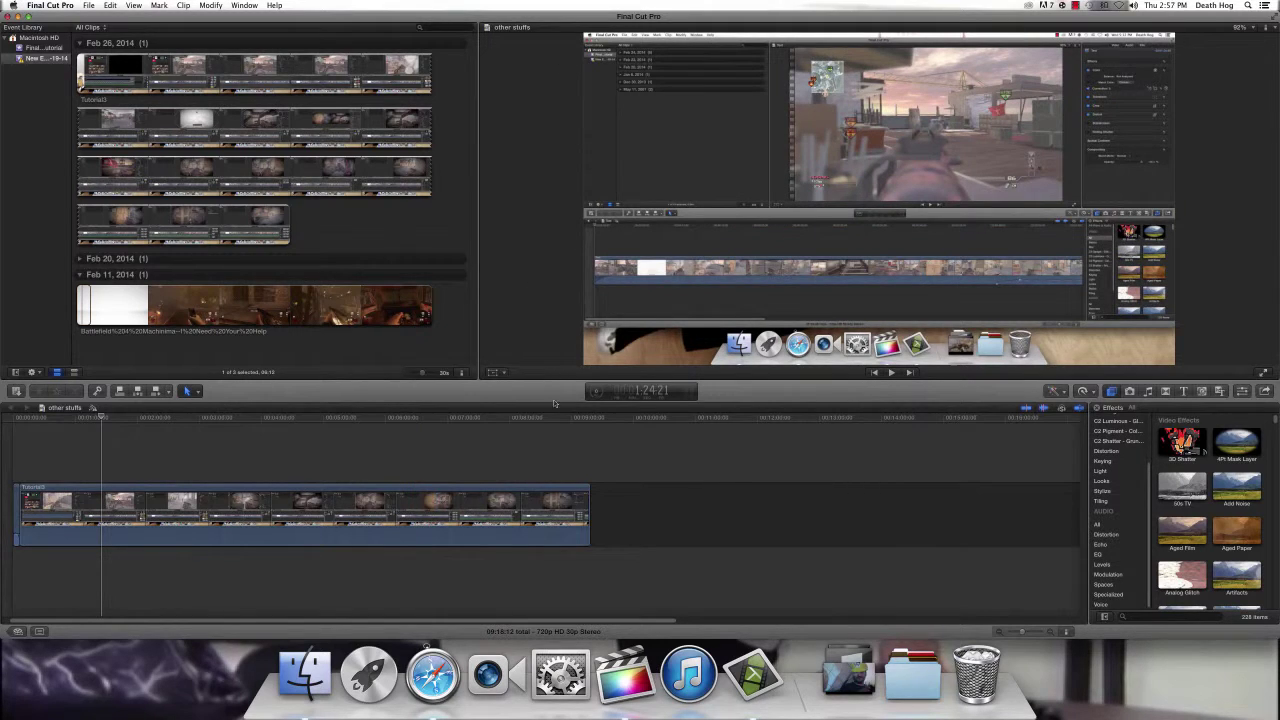
{"action": "left_click", "coordinate": [594, 393]}
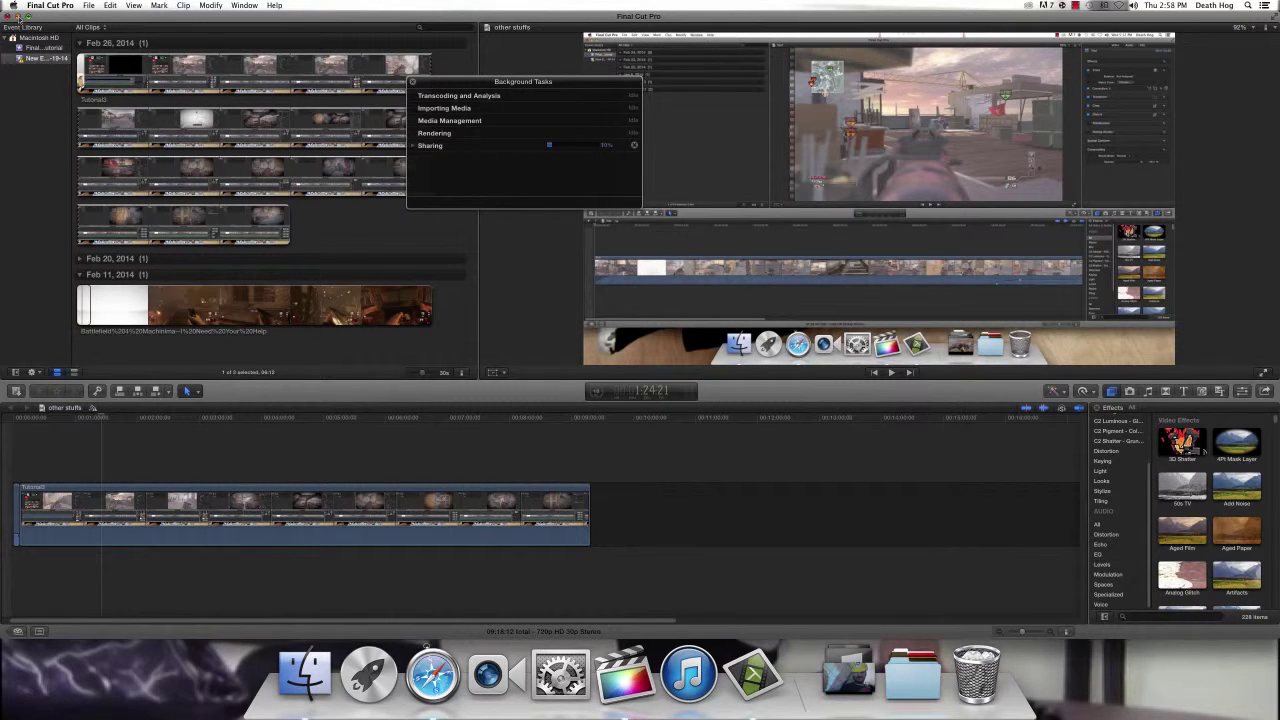
- Minimize Final Cut Pro to reveal the desktop while the export keeps running
{"action": "left_click", "coordinate": [18, 17]}
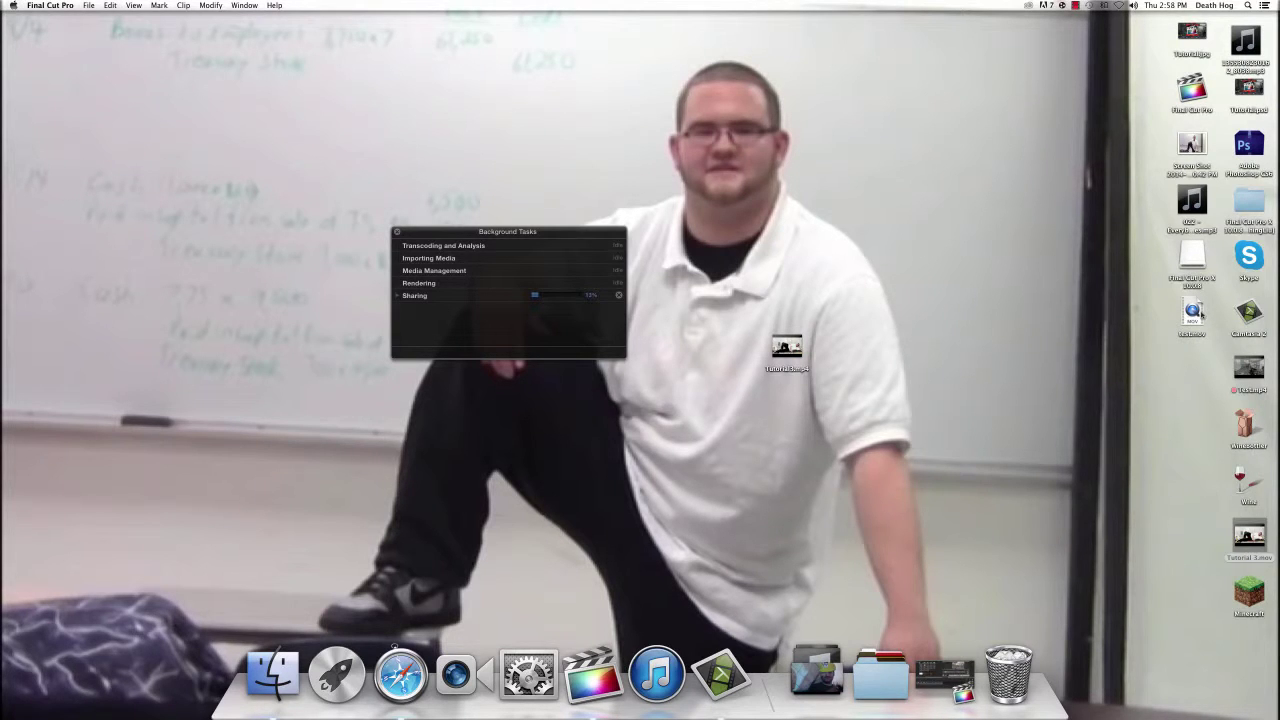
{"action": "mouse_move", "coordinate": [1120, 336]}
{"action": "left_mouse_down"}
{"action": "mouse_move", "coordinate": [1180, 328]}
{"action": "mouse_move", "coordinate": [1182, 310]}
{"action": "mouse_move", "coordinate": [1110, 336]}
{"action": "left_mouse_up"}
{"action": "left_click", "coordinate": [1110, 334]}
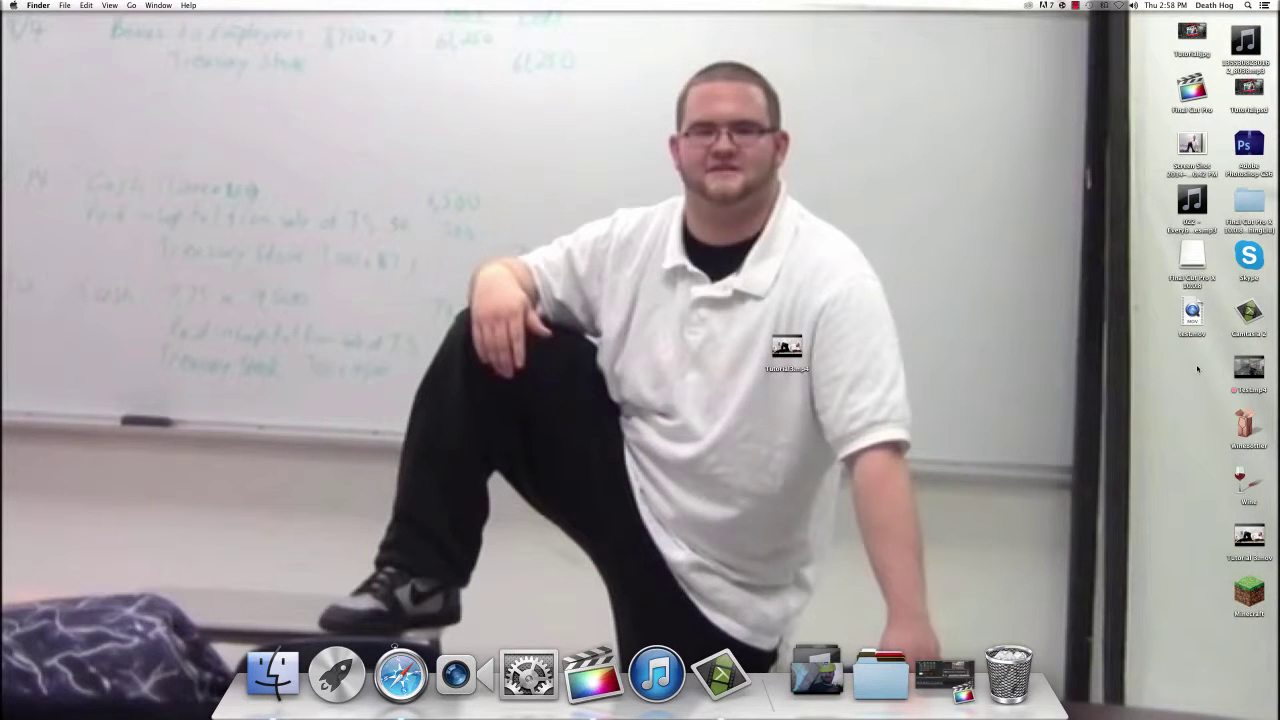
{"action": "left_click", "coordinate": [595, 680]}
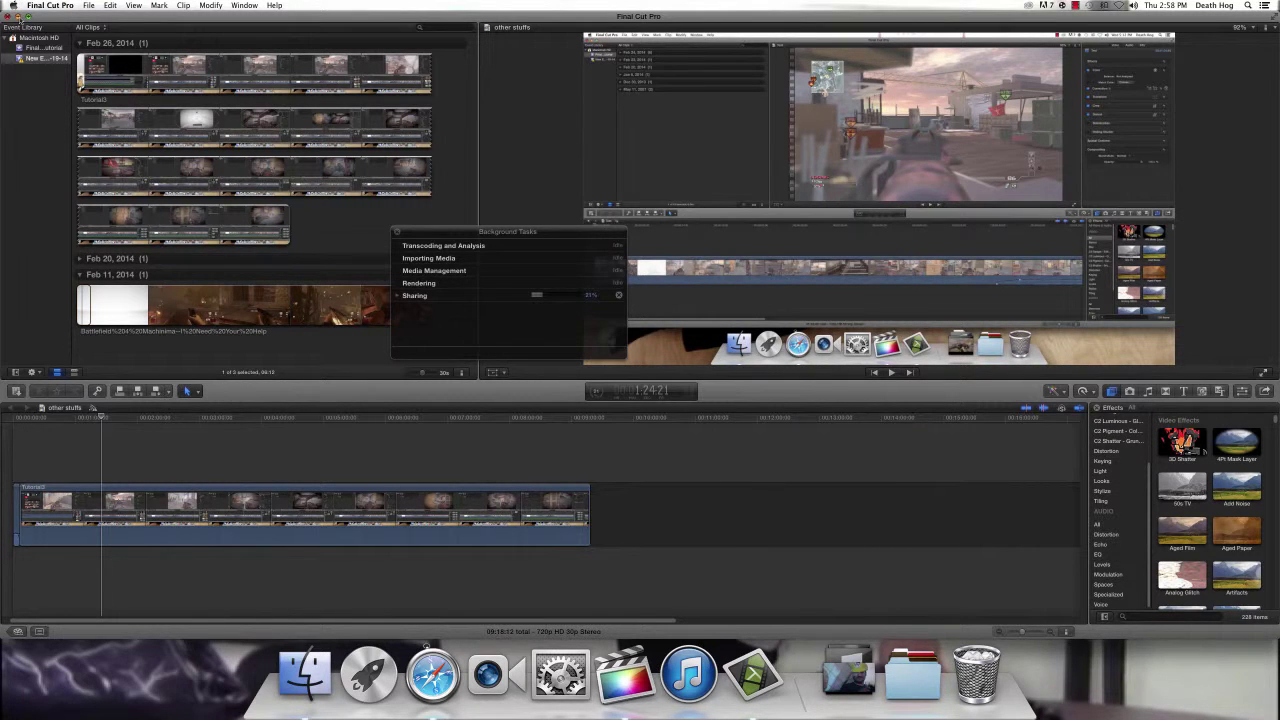
{"action": "left_click", "coordinate": [18, 17]}
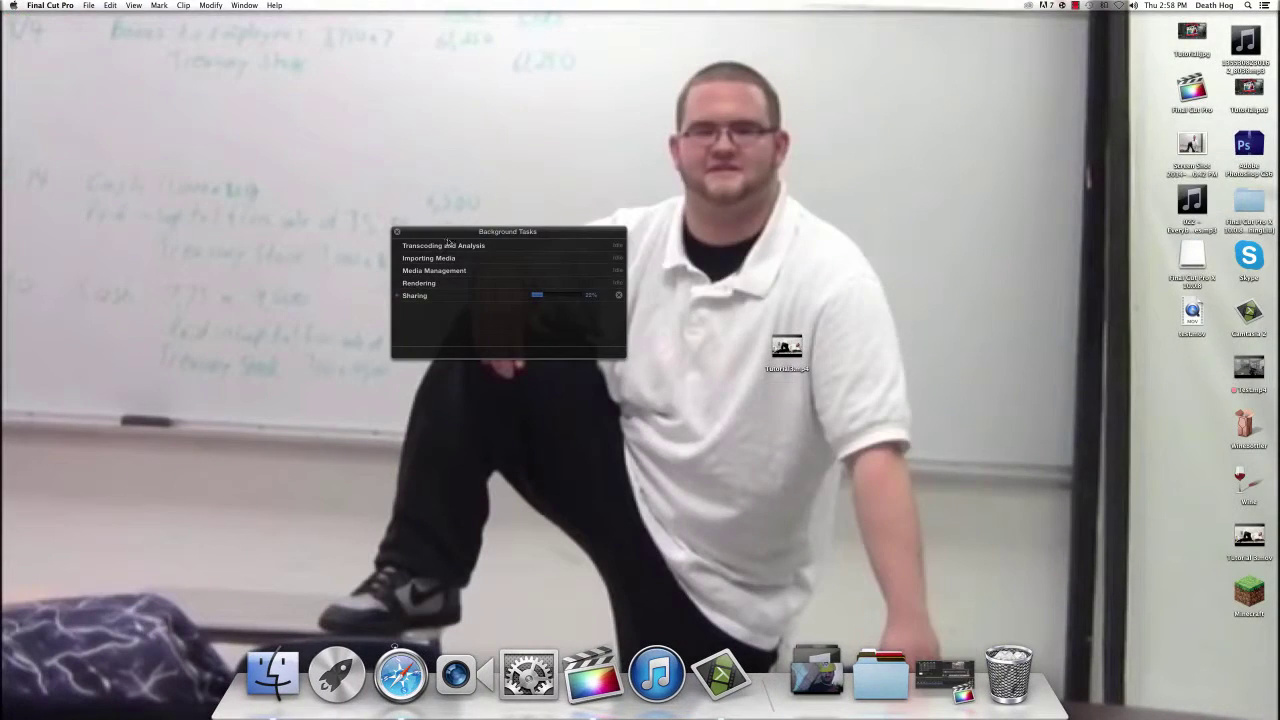
{"action": "left_click", "coordinate": [1184, 395]}
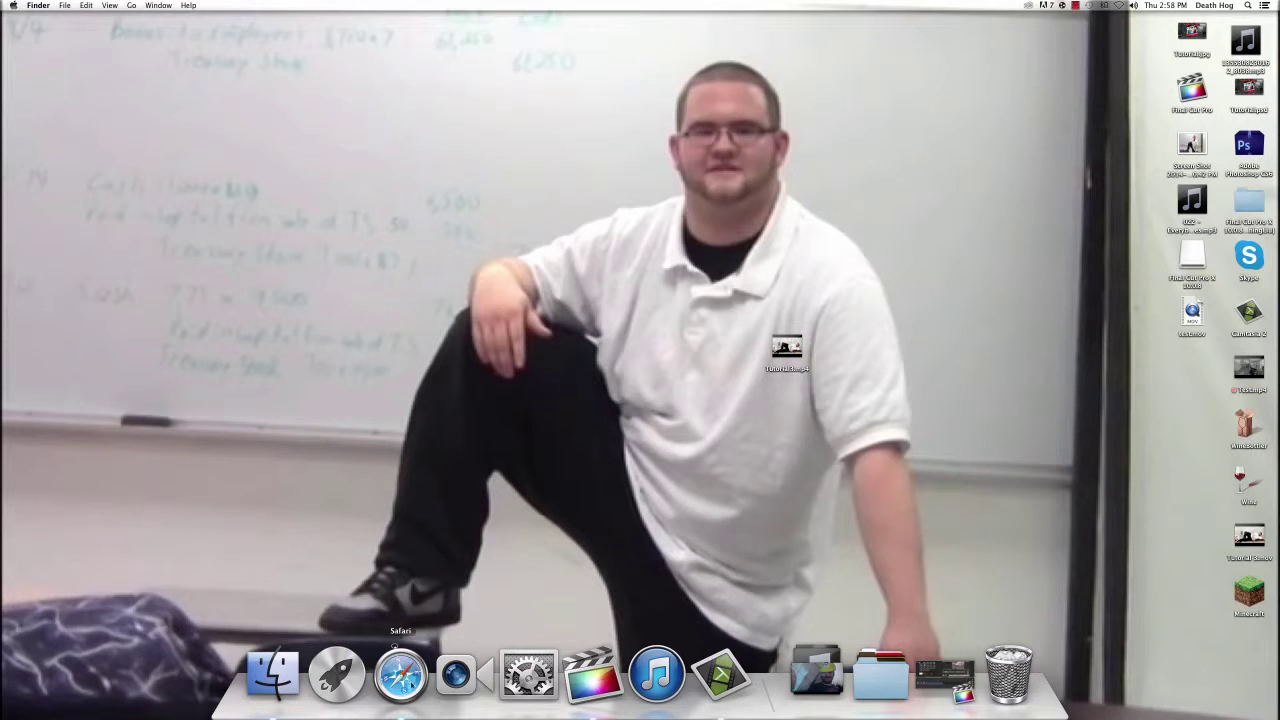
- Launch Safari and go to YouTube's video upload page
{"action": "left_click", "coordinate": [398, 660]}
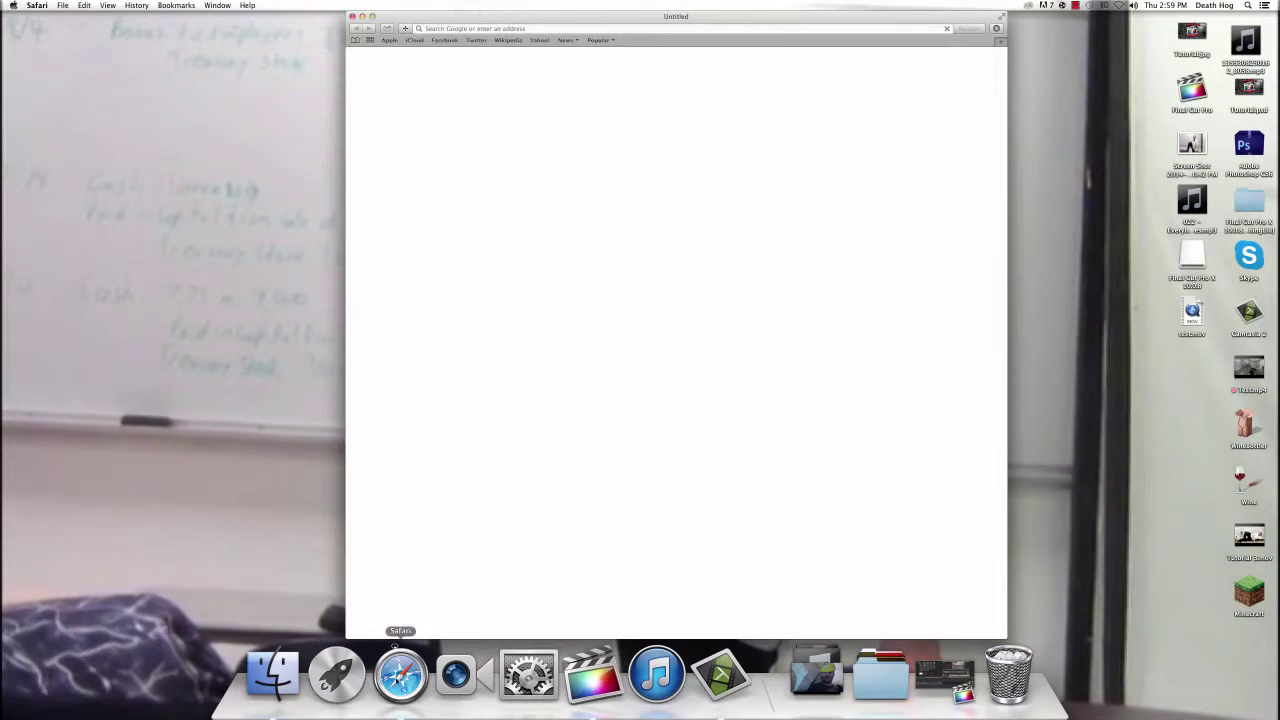
{"action": "left_click_drag", "start_coordinate": [744, 14], "coordinate": [627, 14]}
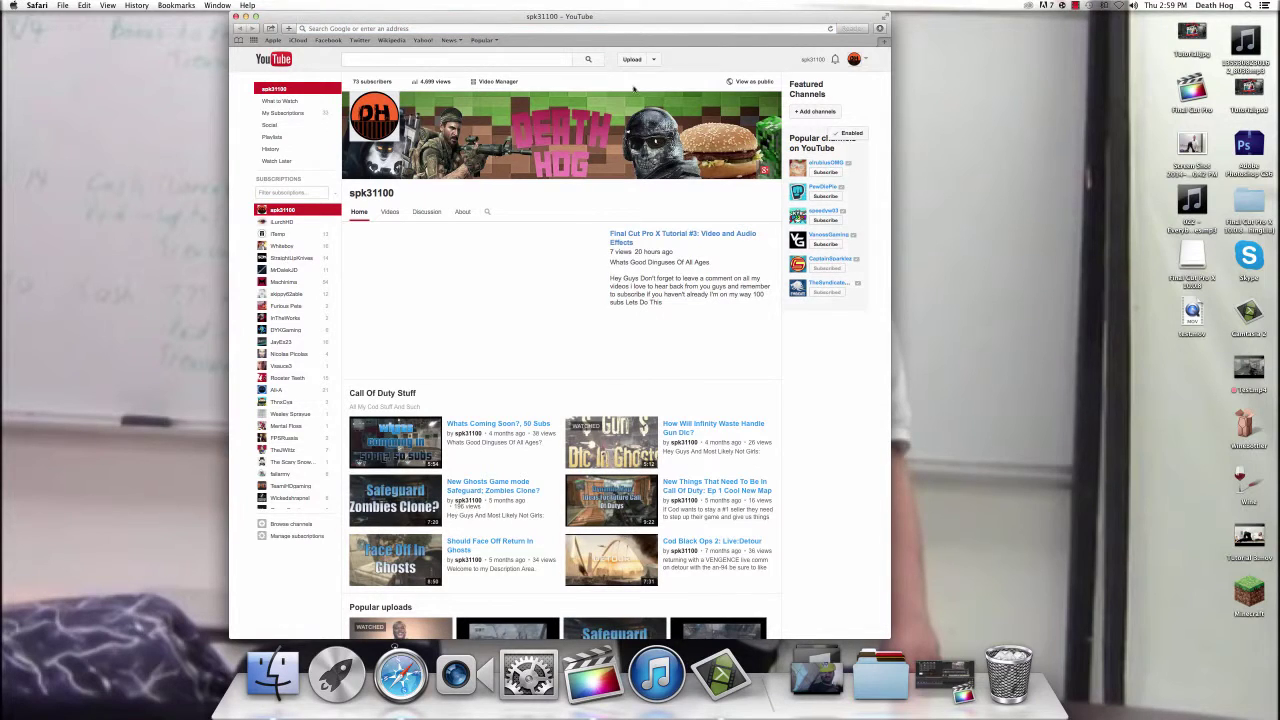
{"action": "left_click", "coordinate": [632, 59]}
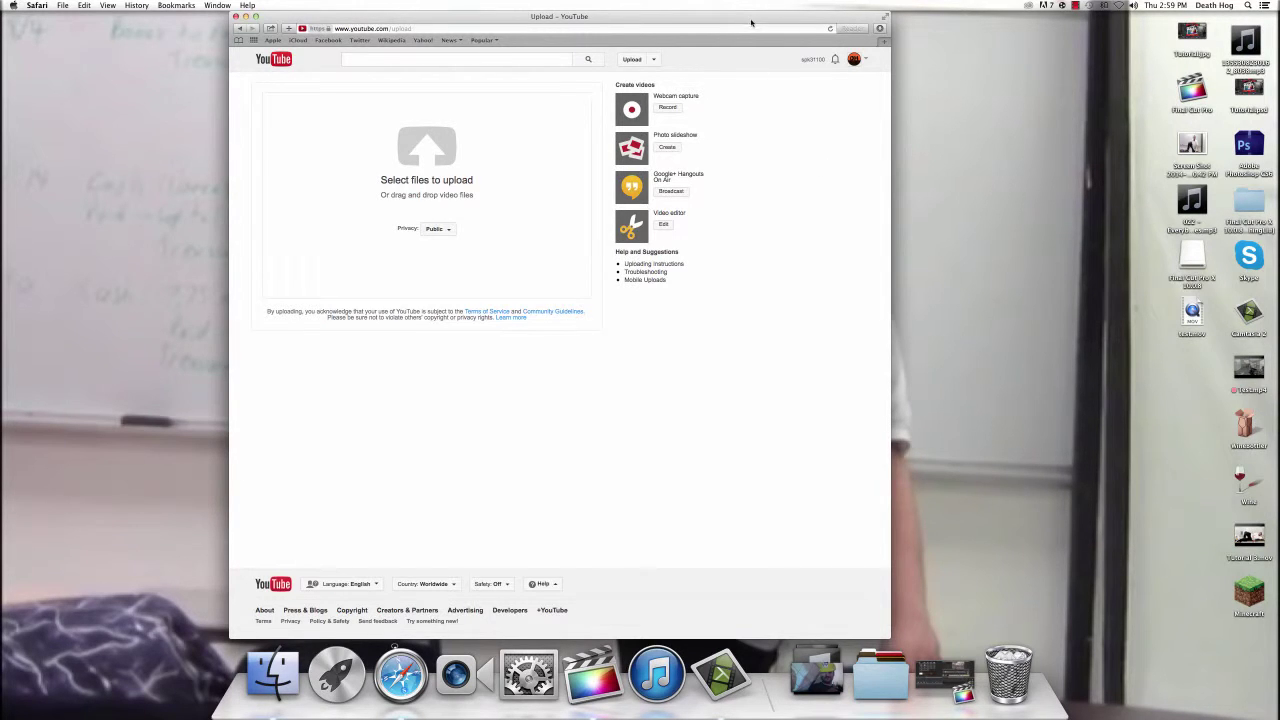
{"action": "left_click_drag", "start_coordinate": [751, 22], "coordinate": [844, 18]}
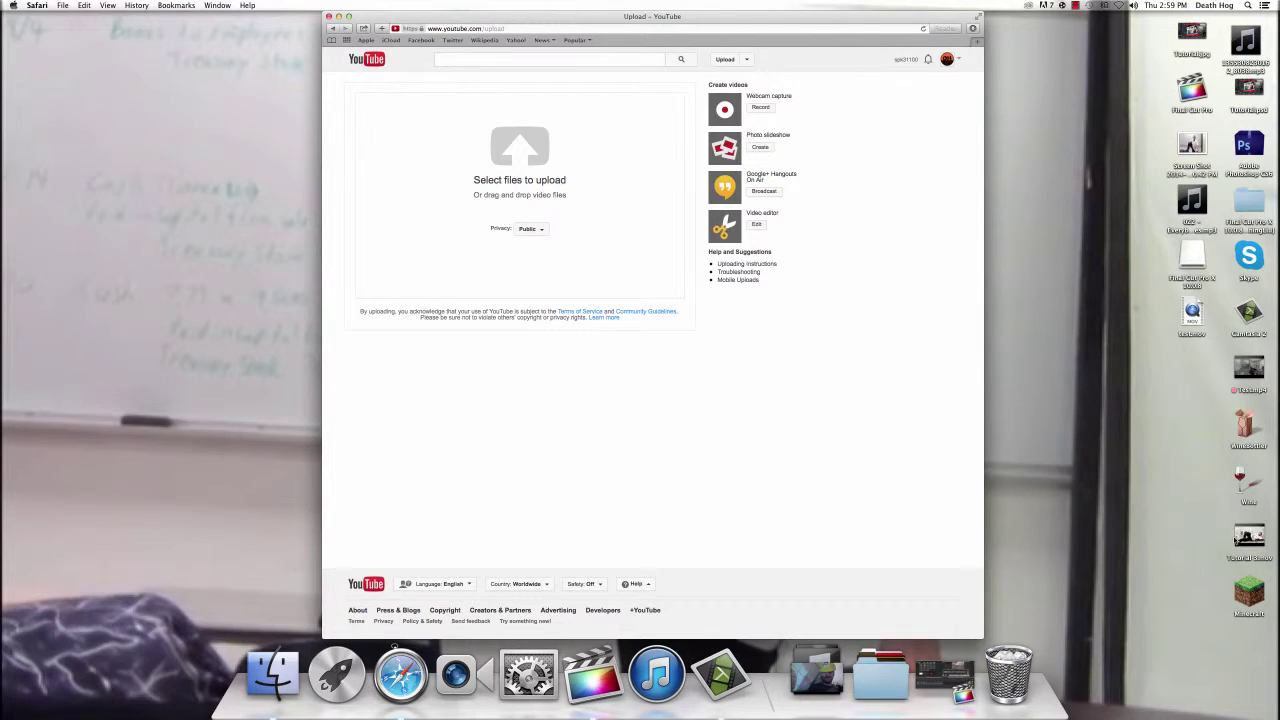
- Drop the Tutorial movie from the desktop to upload it, then cancel the upload
{"action": "mouse_move", "coordinate": [1247, 535]}
{"action": "left_click_drag", "start_coordinate": [1247, 535], "coordinate": [558, 170]}
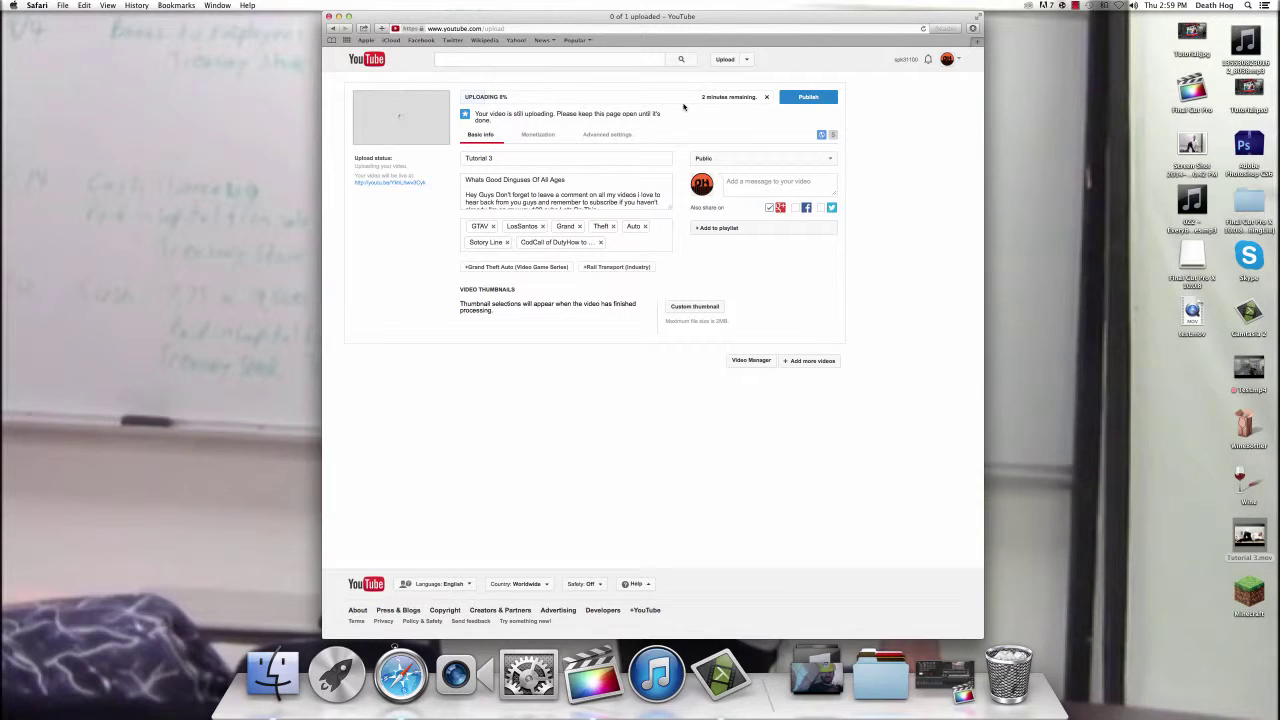
{"action": "scroll", "coordinate": [560, 195], "scroll_direction": "down", "scroll_amount": 3}
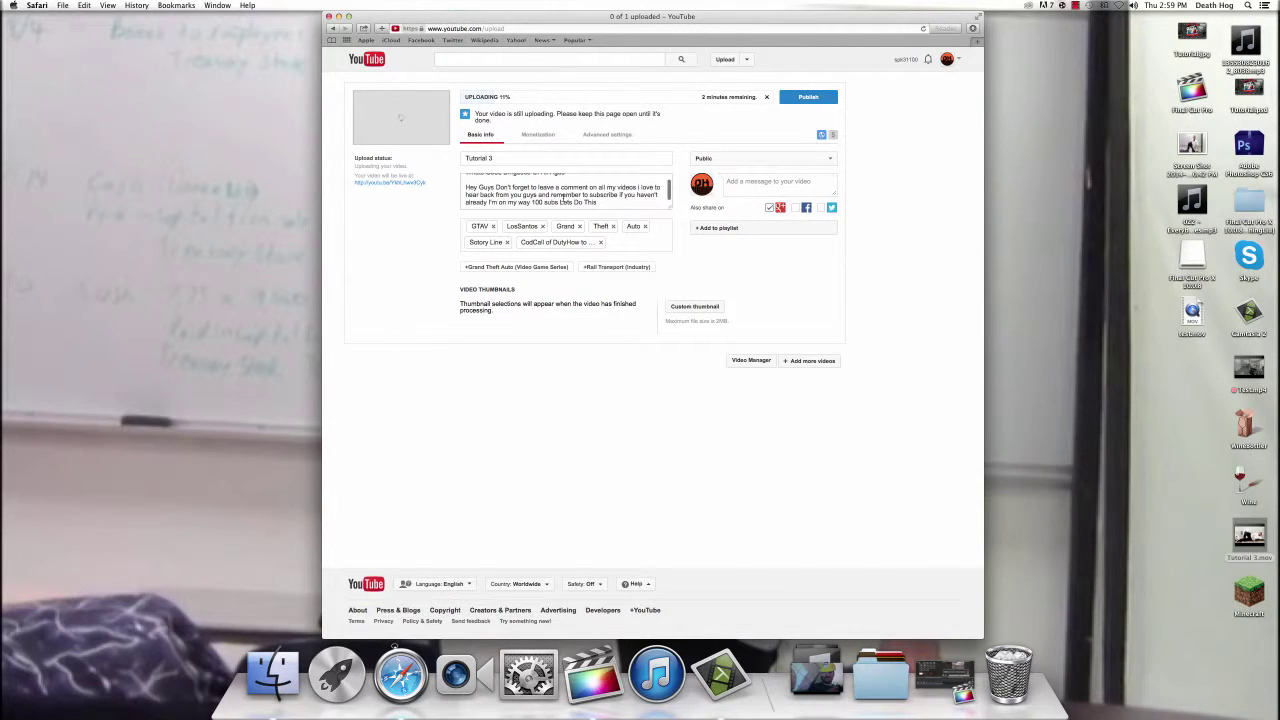
{"action": "left_click", "coordinate": [766, 97]}
{"action": "left_click", "coordinate": [699, 352]}
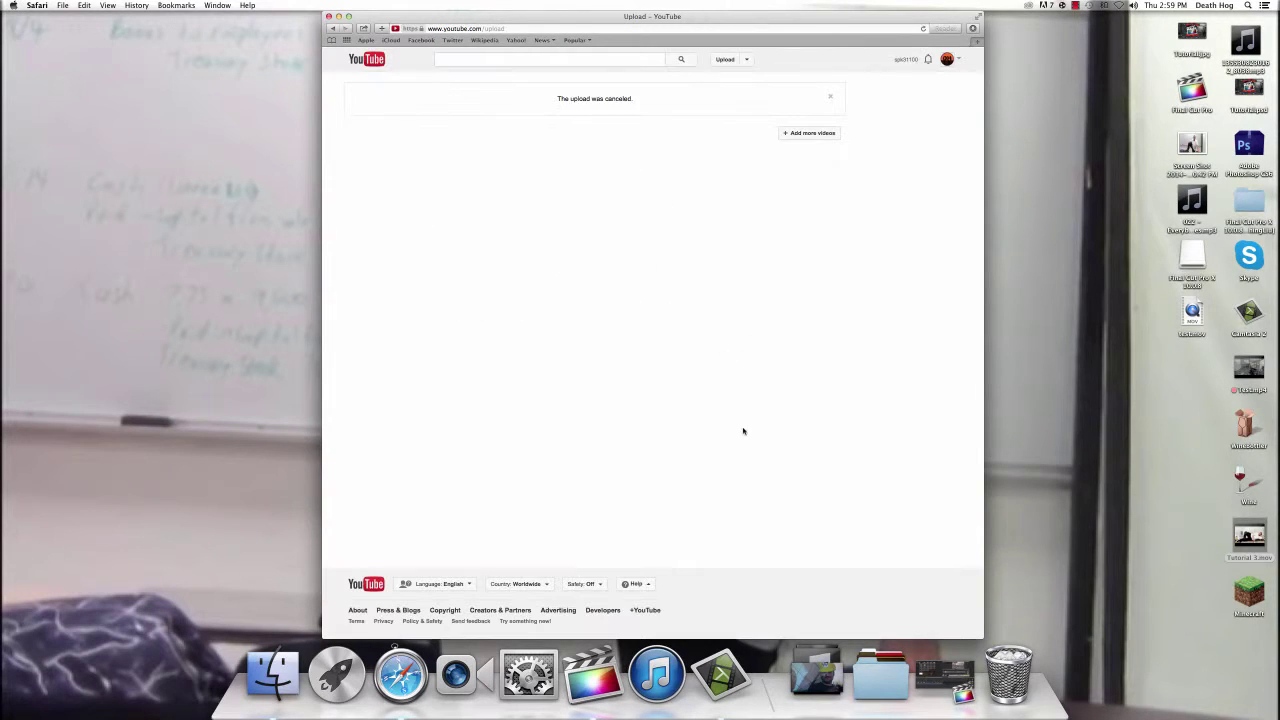
- Visit the YouTube channel's home page via My Channel, then bring Final Cut Pro forward
{"action": "left_click", "coordinate": [948, 60]}
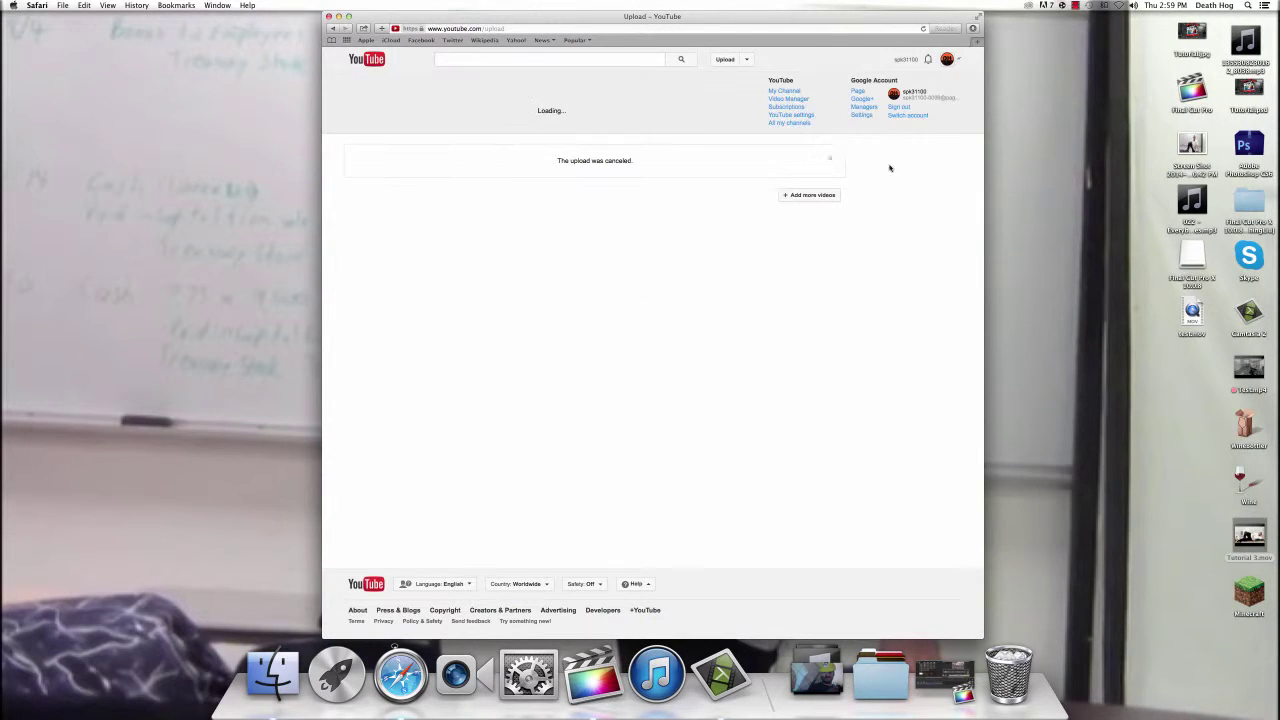
{"action": "left_click", "coordinate": [784, 91]}
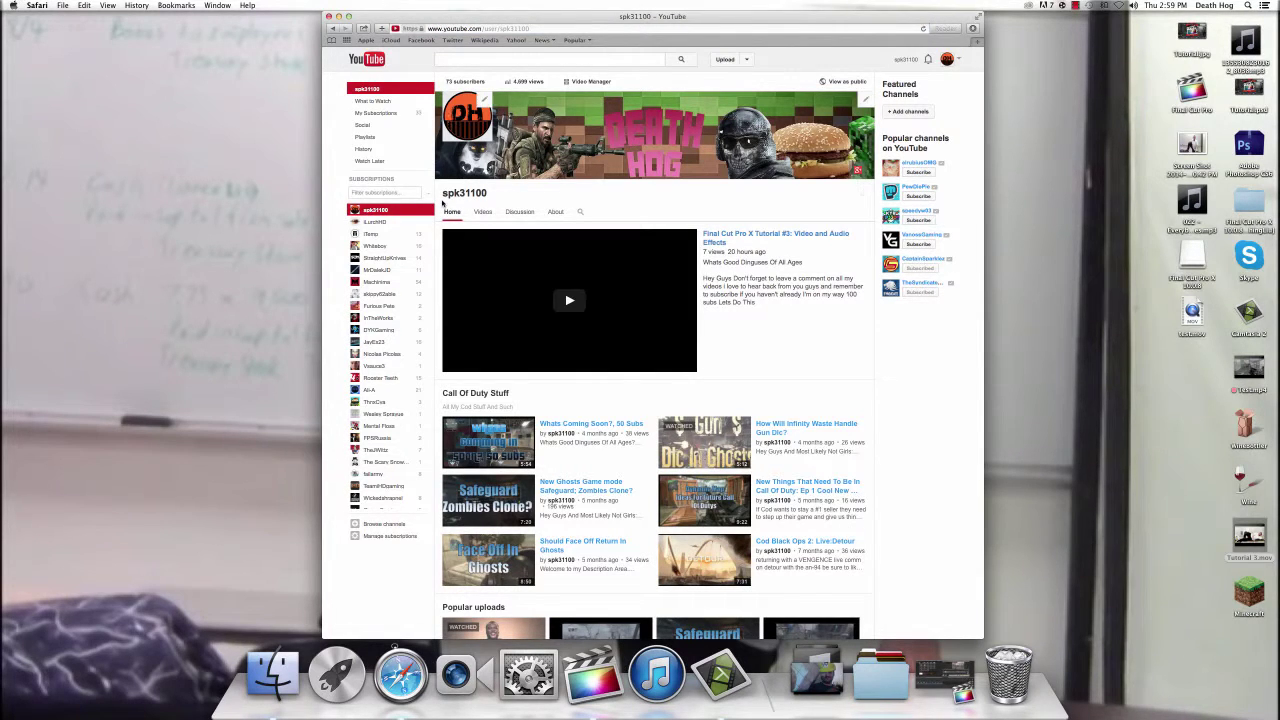
{"action": "right_click", "coordinate": [592, 672]}
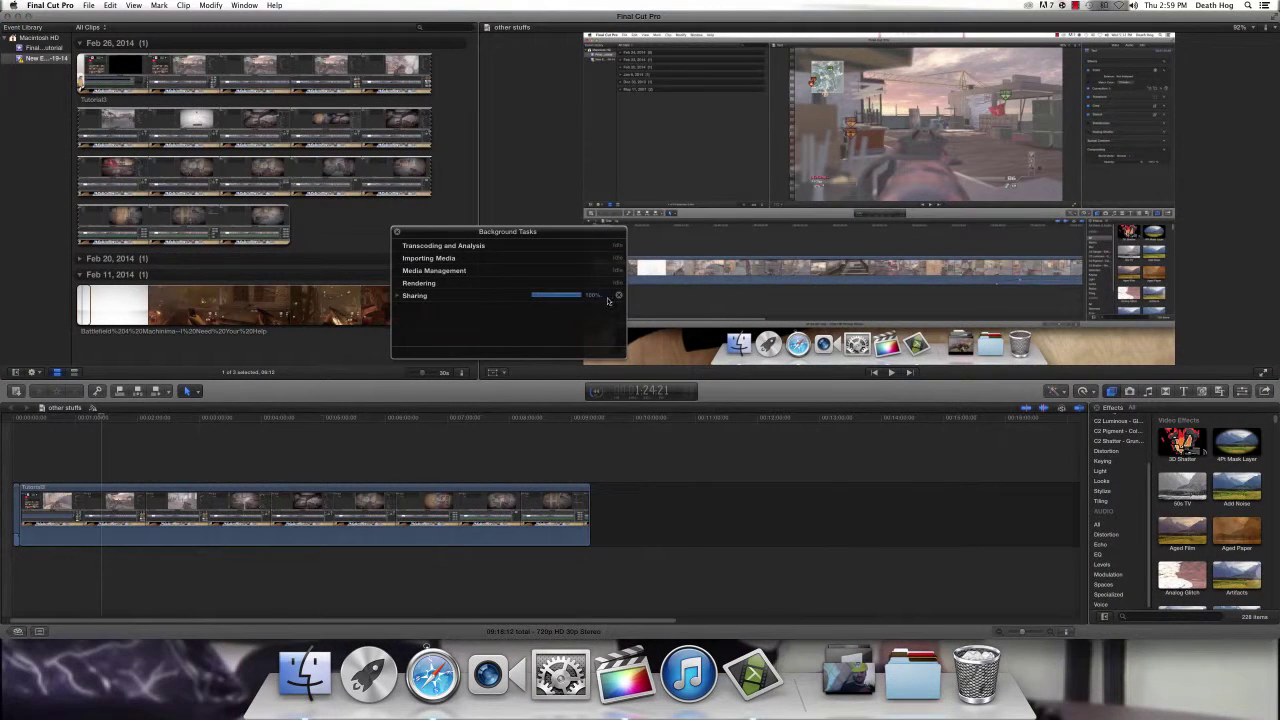
- Clear the finished Sharing job, close Background Tasks, browse the YouTube channel, and return to Final Cut Pro
{"action": "left_click", "coordinate": [618, 296]}
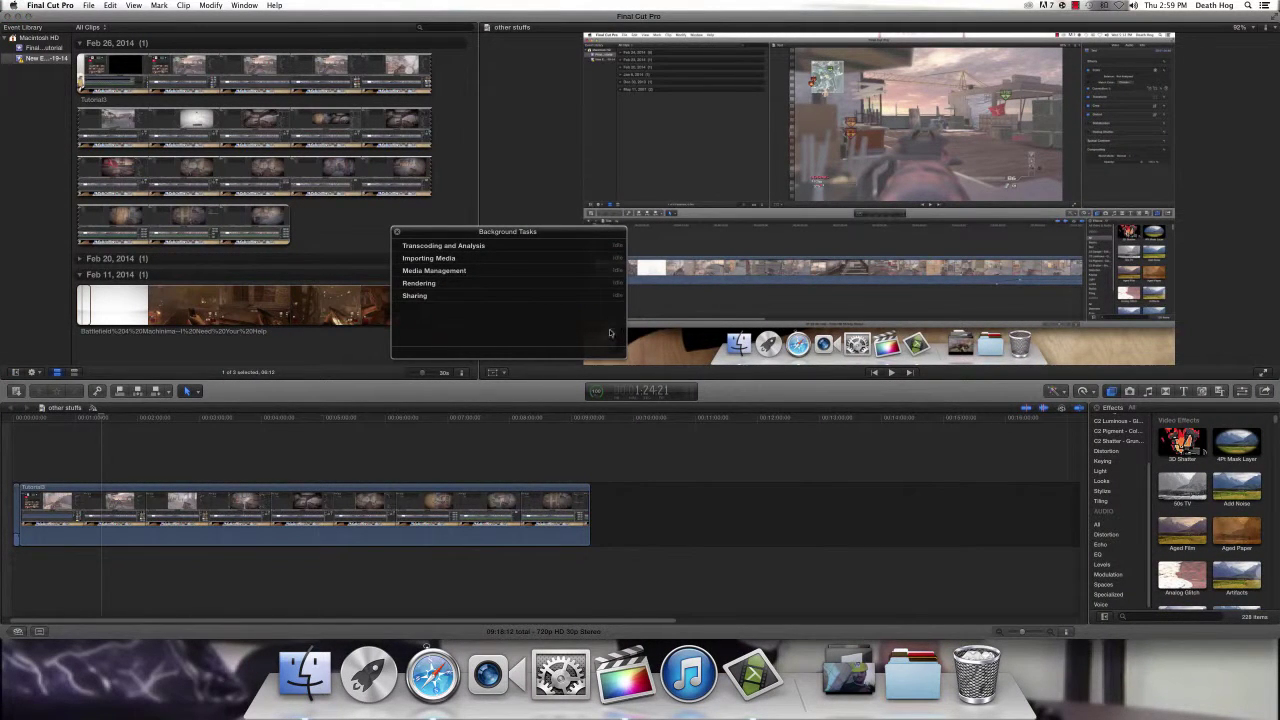
{"action": "left_click", "coordinate": [396, 232]}
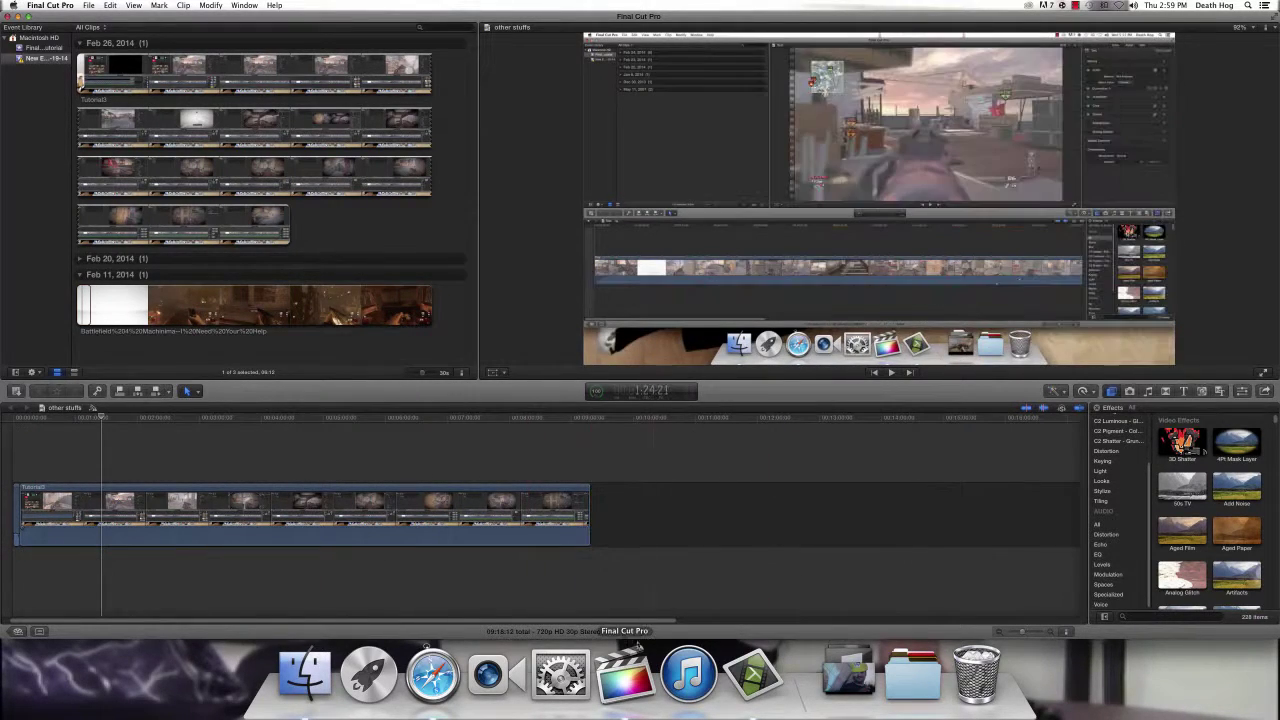
{"action": "left_click", "coordinate": [432, 675]}
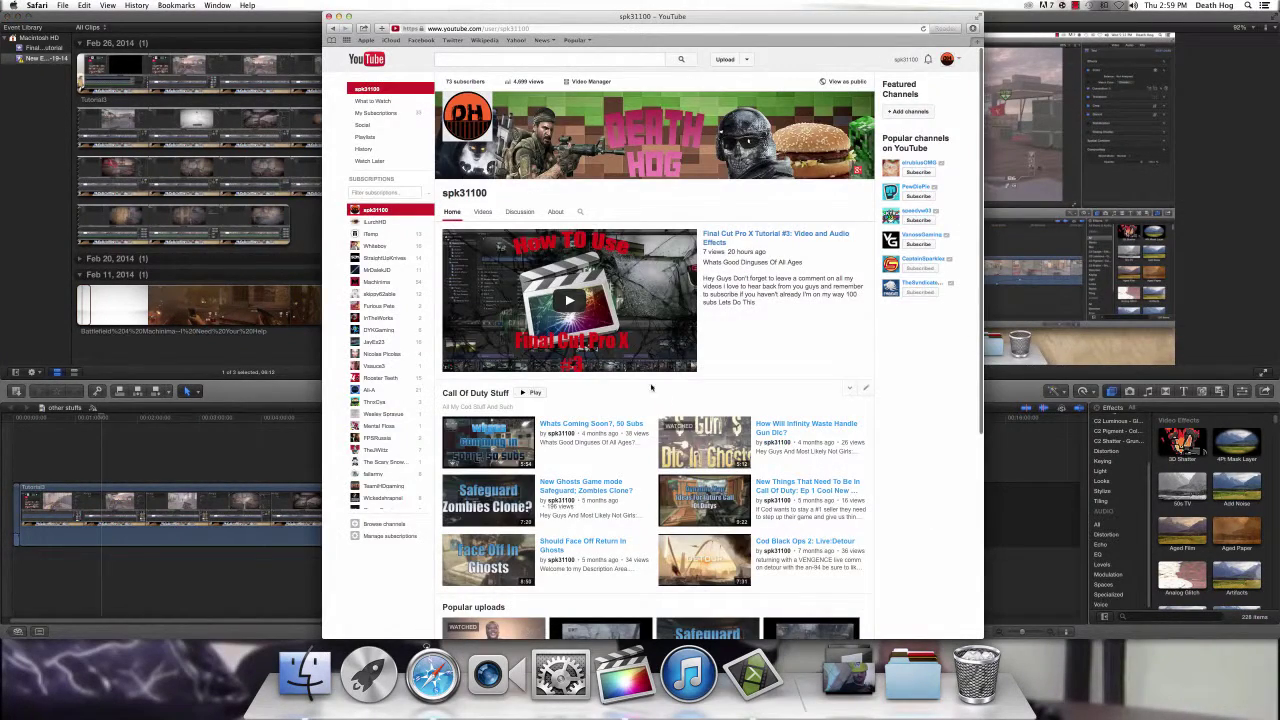
{"action": "scroll", "coordinate": [651, 387], "scroll_direction": "down", "scroll_amount": 2}
{"action": "scroll", "coordinate": [651, 387], "scroll_direction": "up", "scroll_amount": 2}
{"action": "scroll", "coordinate": [620, 400], "scroll_direction": "down", "scroll_amount": 6}
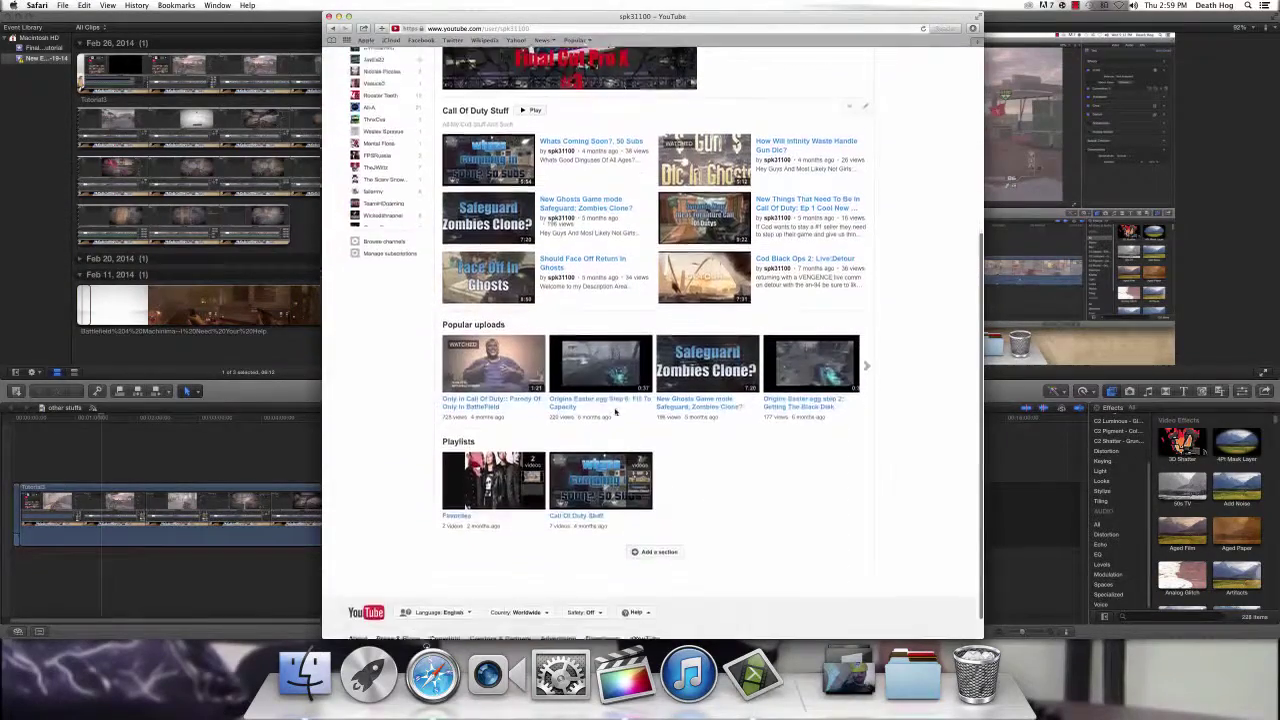
{"action": "scroll", "coordinate": [614, 409], "scroll_direction": "up", "scroll_amount": 10}
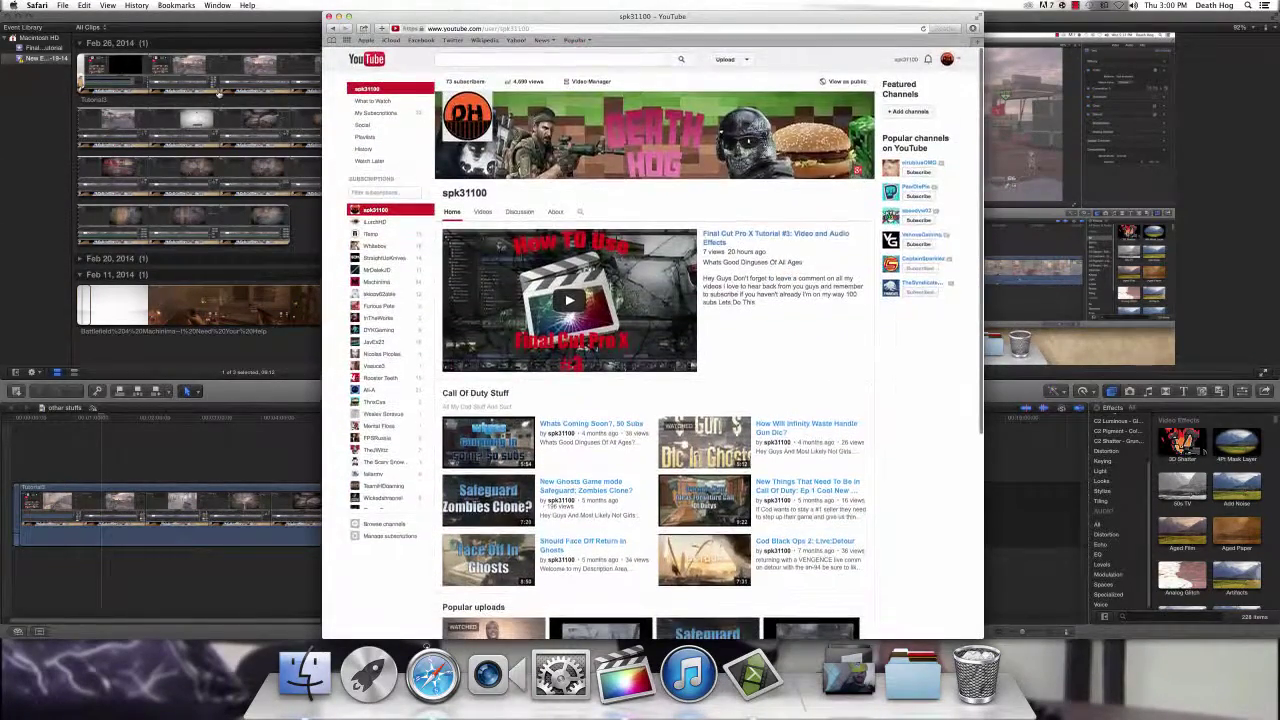
{"action": "left_click", "coordinate": [329, 16]}
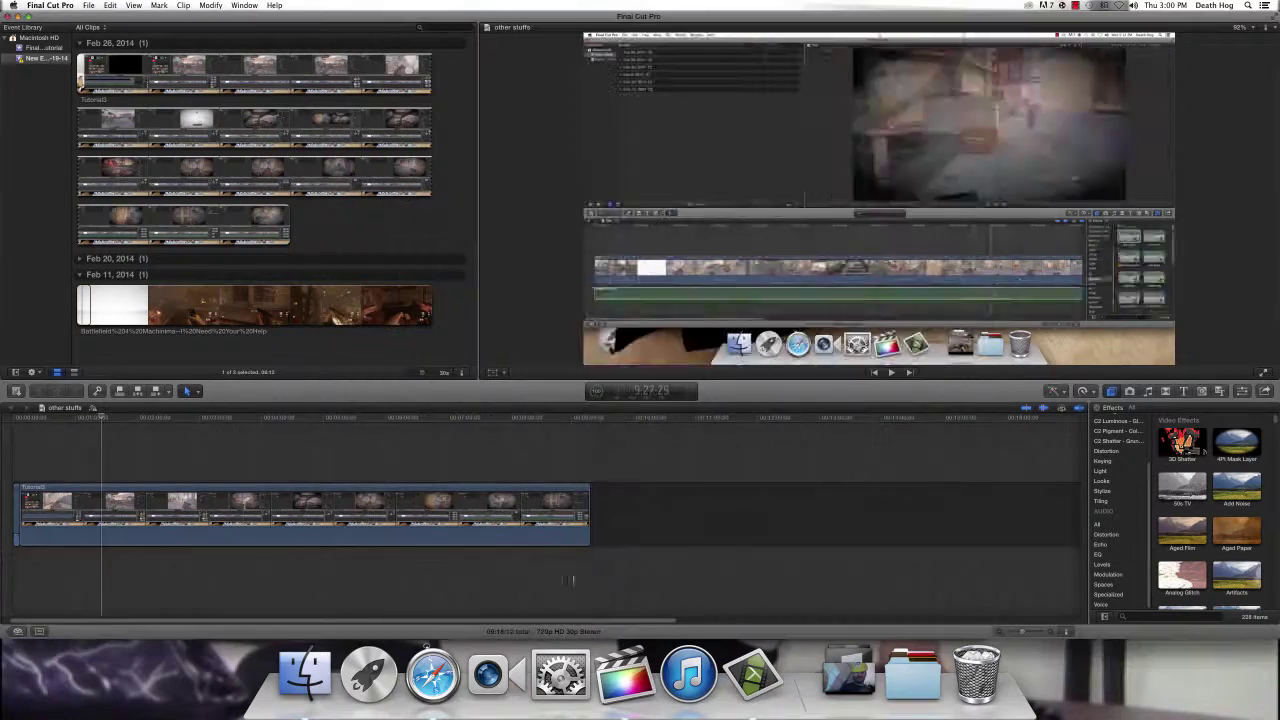